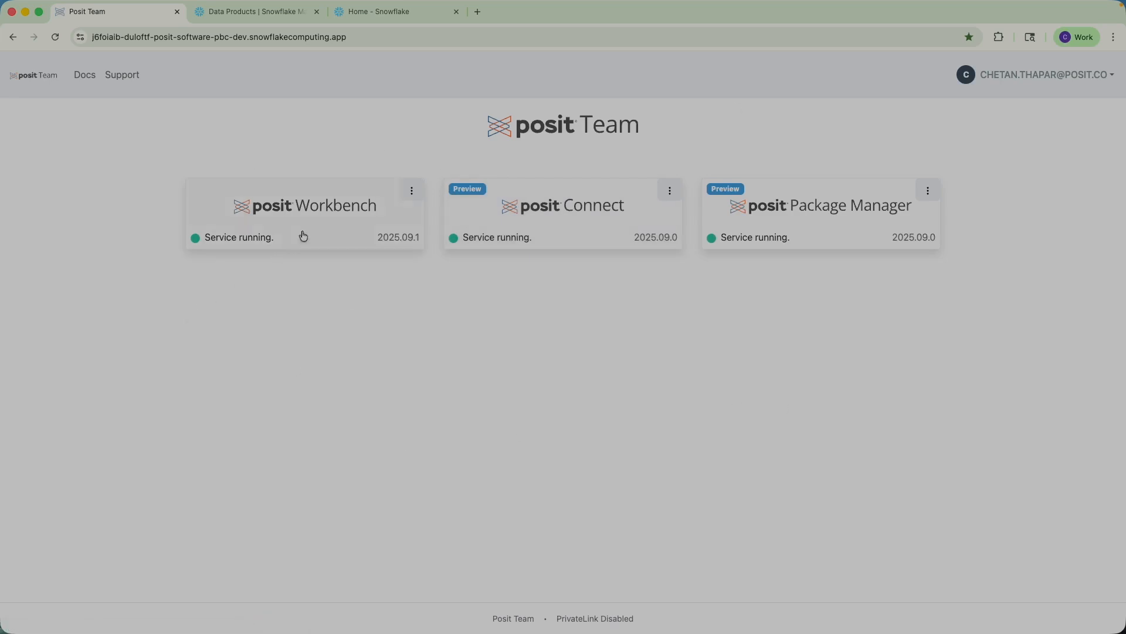
Step: From Workbench, launch a Positron Pro session using the SOLENG Snowflake role as credentials
{"action": "left_click", "coordinate": [326, 213]}
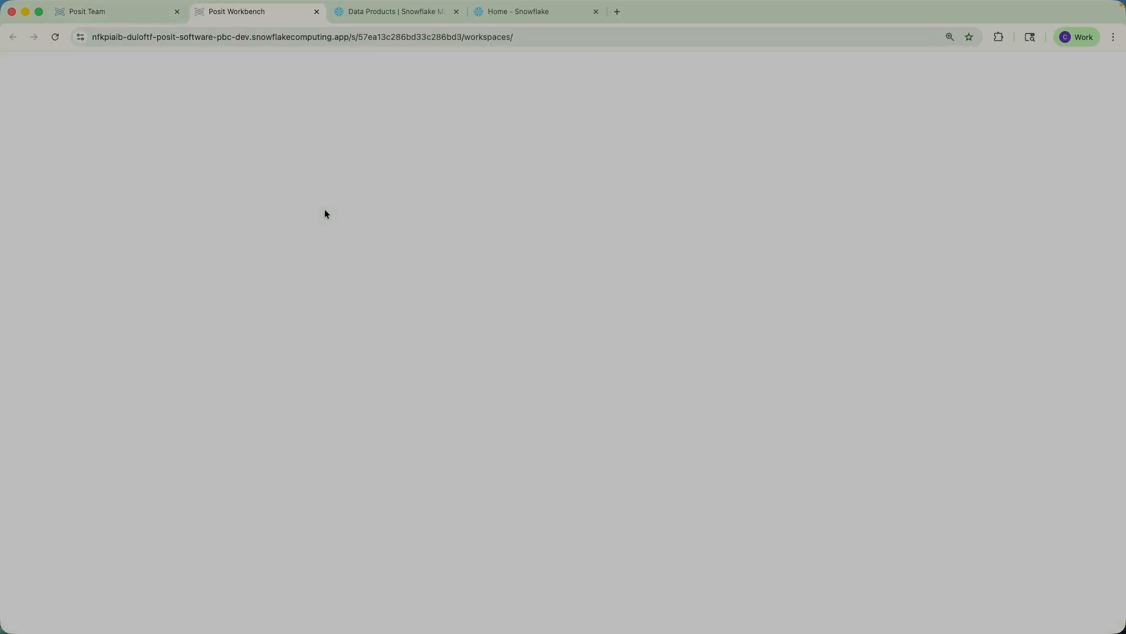
{"action": "left_click", "coordinate": [510, 109]}
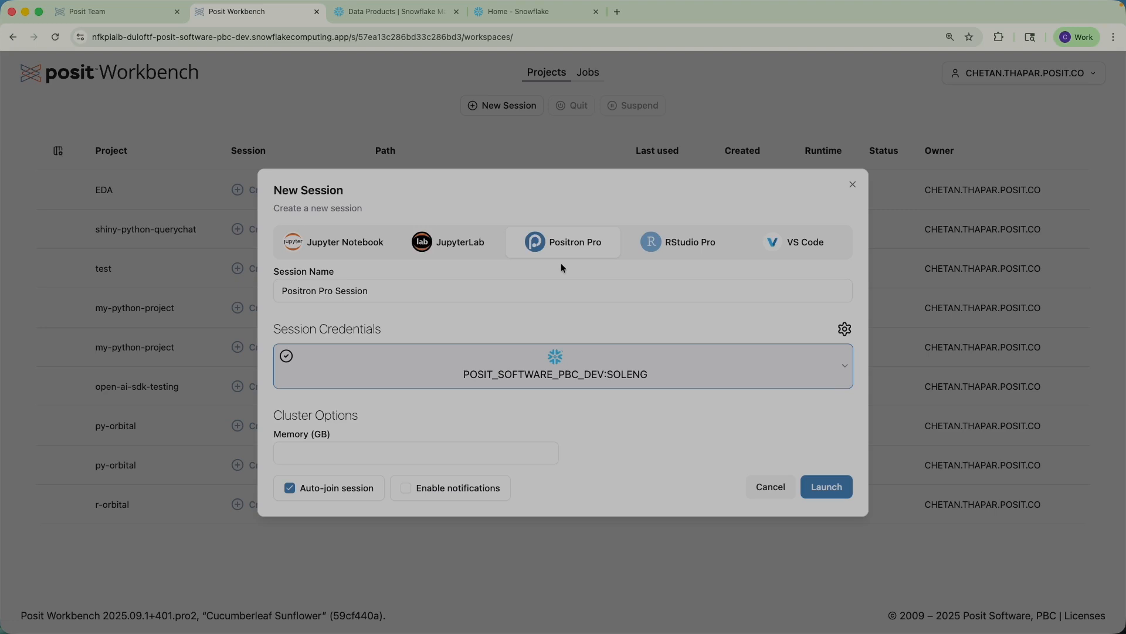
{"action": "left_click", "coordinate": [847, 368]}
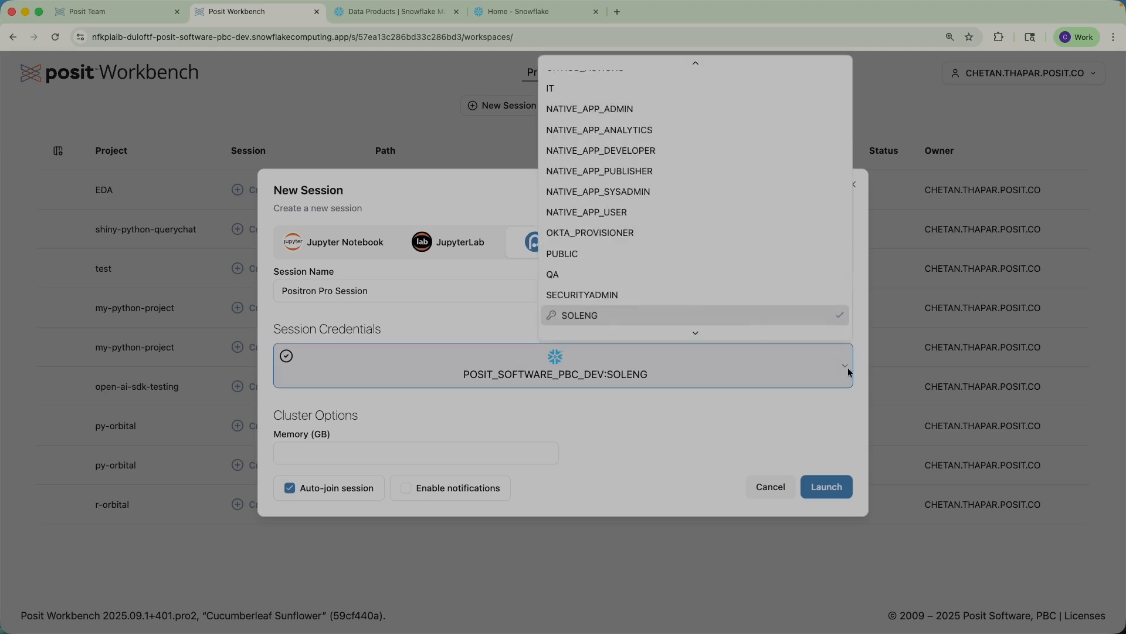
{"action": "scroll", "coordinate": [749, 302], "scroll_direction": "up", "scroll_amount": 5}
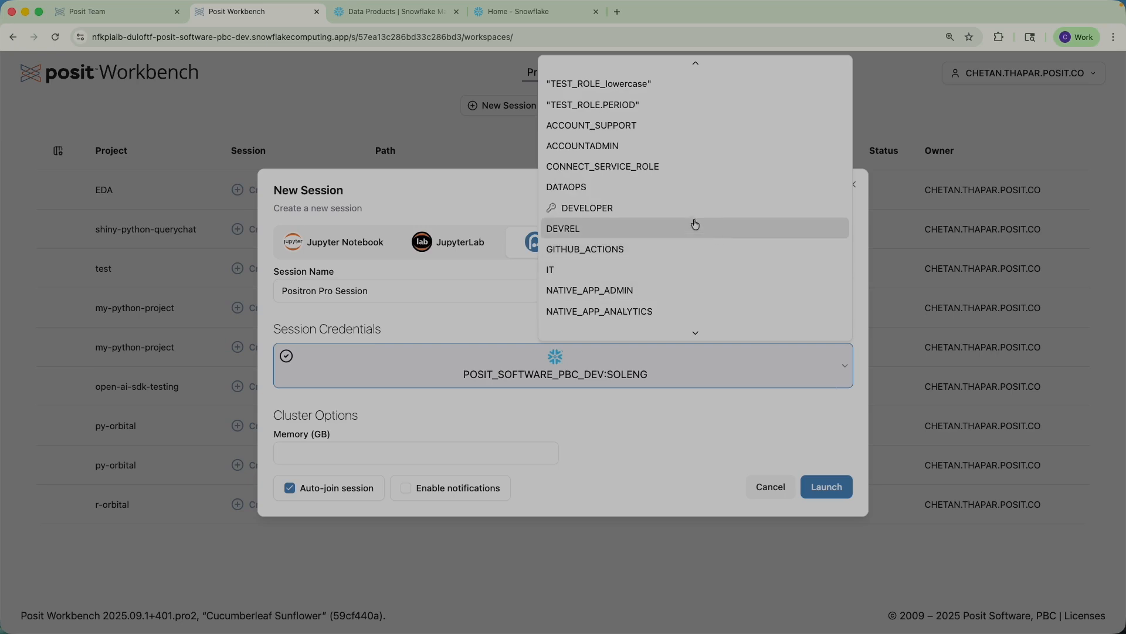
{"action": "scroll", "coordinate": [645, 235], "scroll_direction": "down", "scroll_amount": 5}
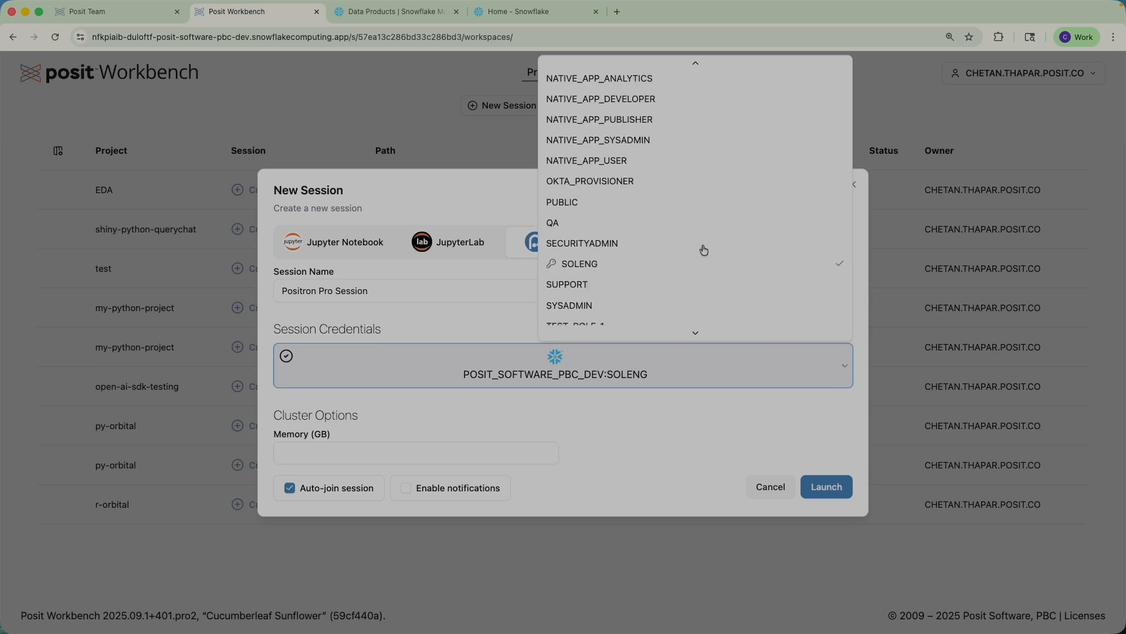
{"action": "left_click", "coordinate": [641, 264]}
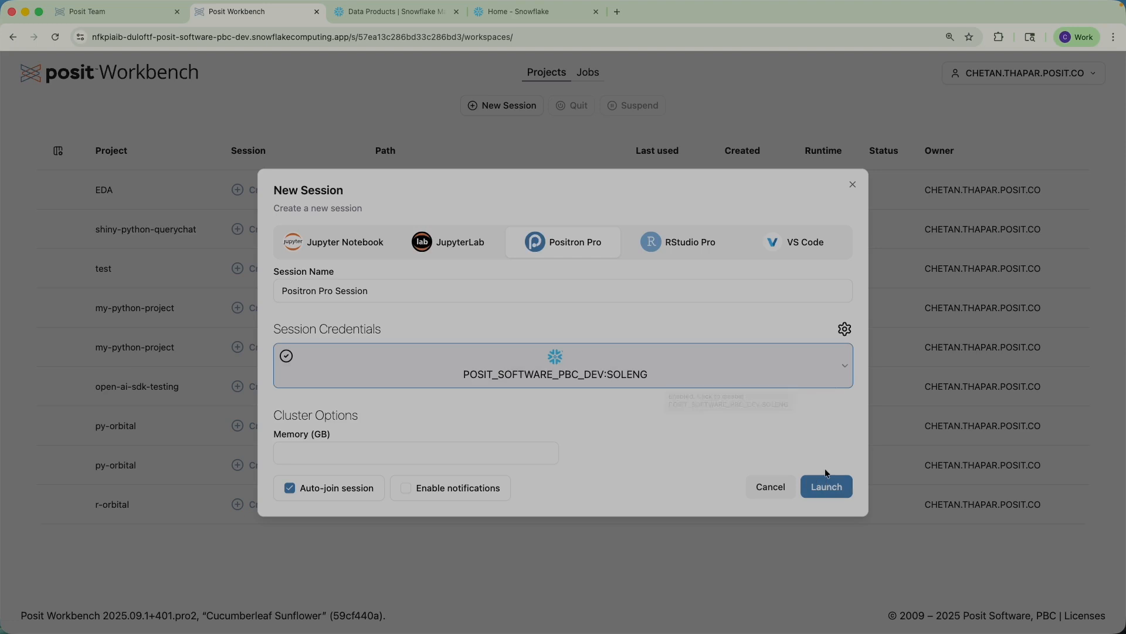
{"action": "left_click", "coordinate": [827, 487]}
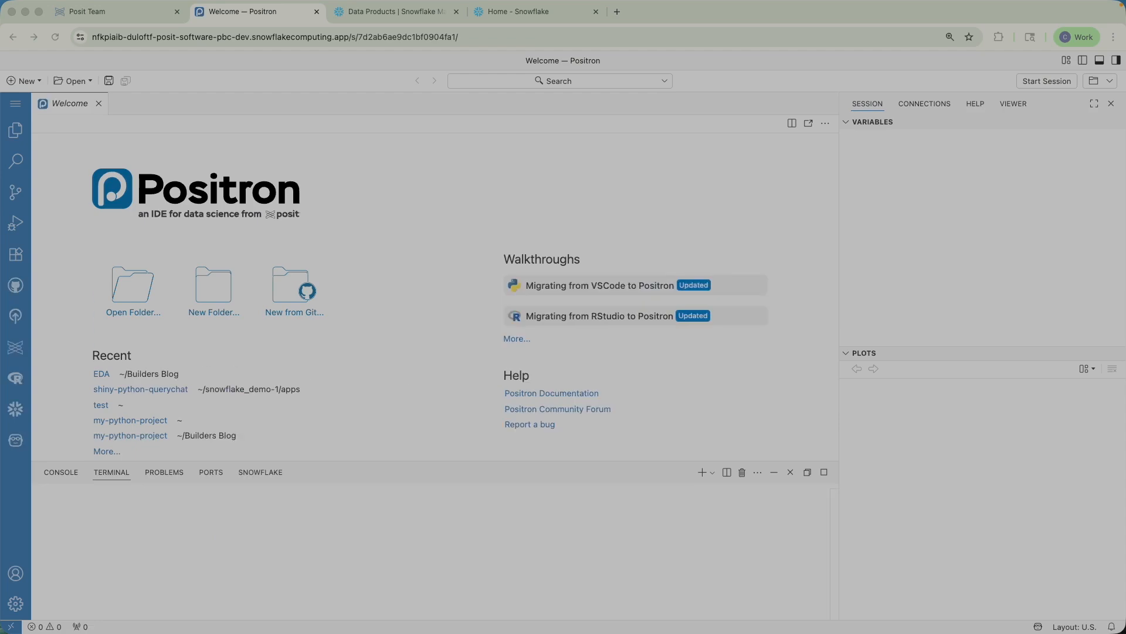
Step: Reopen the recent ~/Builders Blog/EDA folder and switch to the Terminal
{"action": "left_click", "coordinate": [1094, 80]}
{"action": "left_click", "coordinate": [959, 177]}
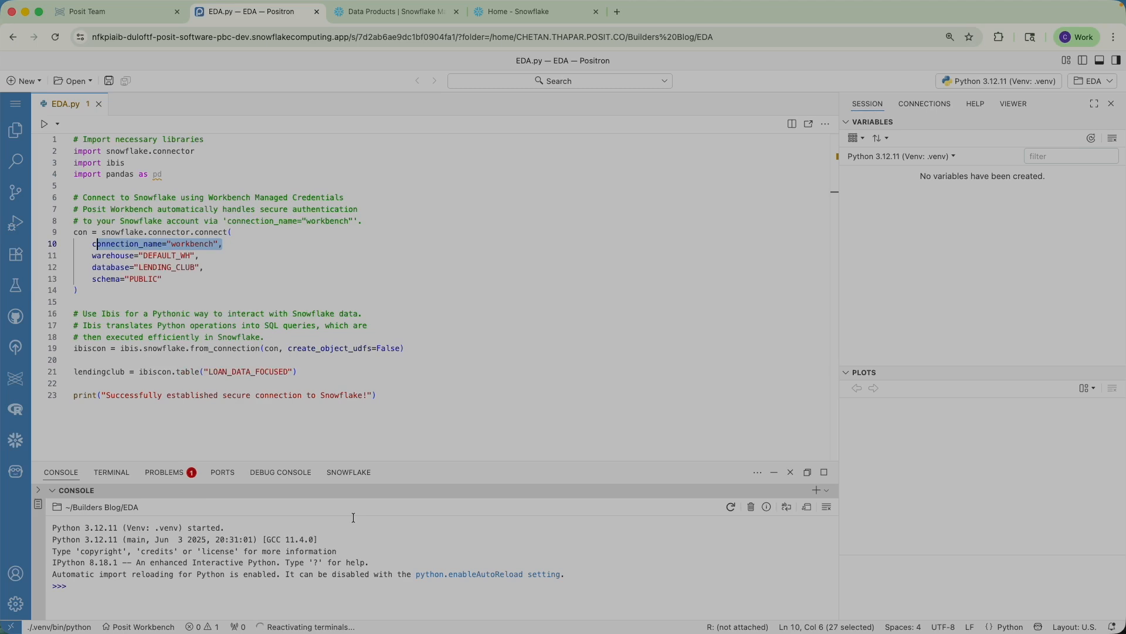
{"action": "left_click", "coordinate": [112, 473]}
Step: Run 'env | grep SNOWFLAKE' and highlight the SOLENG role and SNOWFLAKE_HOME values
{"action": "type", "text": "env | grep SNOWFLAKE"}
{"action": "key", "text": "Return"}
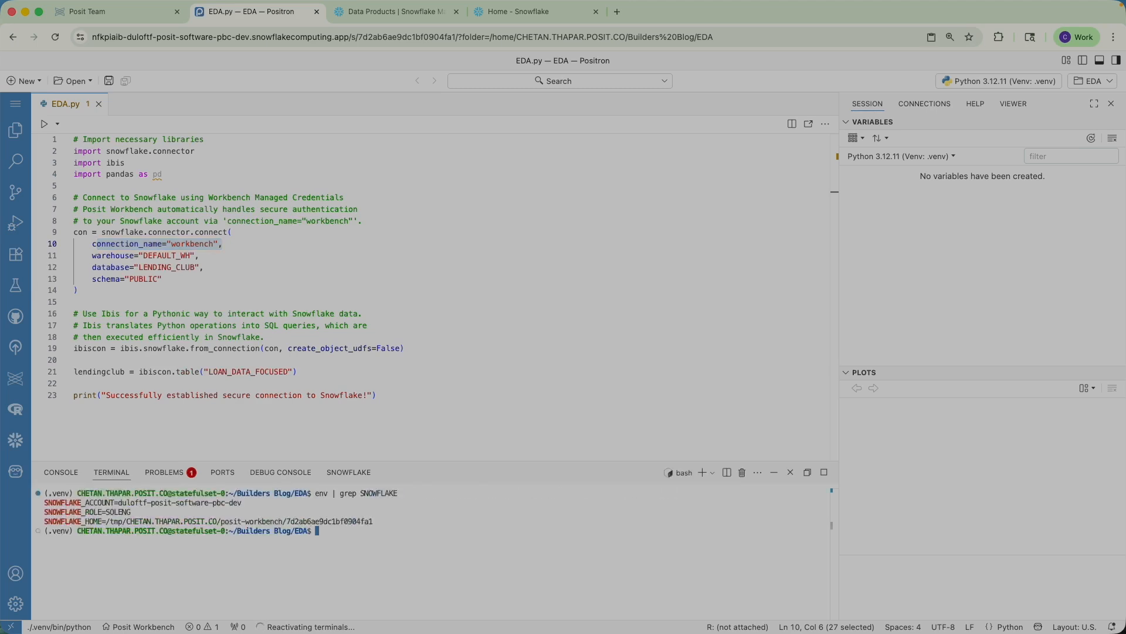
{"action": "left_click_drag", "start_coordinate": [142, 513], "coordinate": [106, 513]}
{"action": "left_click_drag", "start_coordinate": [398, 524], "coordinate": [104, 522]}
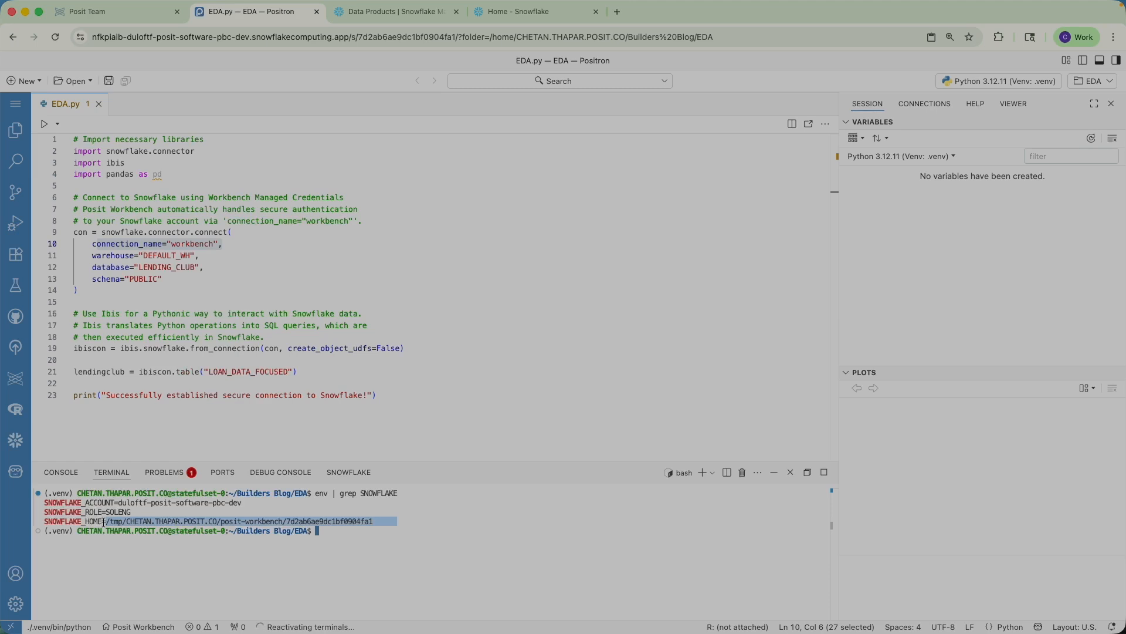
Step: Highlight the LENDING_CLUB database setting on line 12 and run EDA.py
{"action": "left_click", "coordinate": [206, 267]}
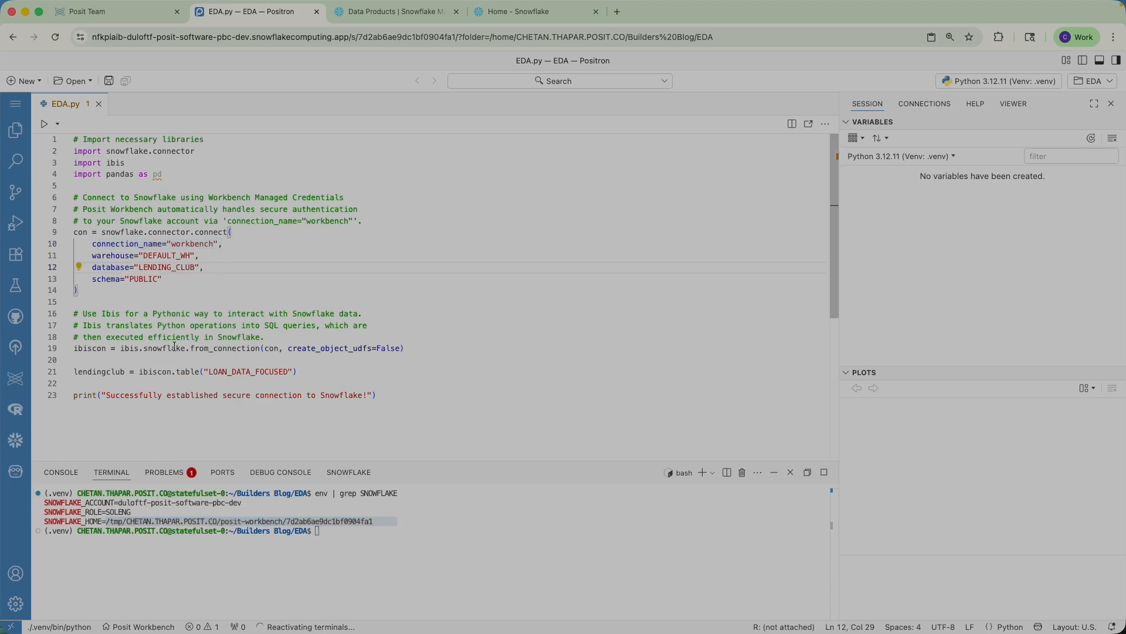
{"action": "left_click_drag", "start_coordinate": [207, 269], "coordinate": [82, 267]}
{"action": "left_click", "coordinate": [45, 123]}
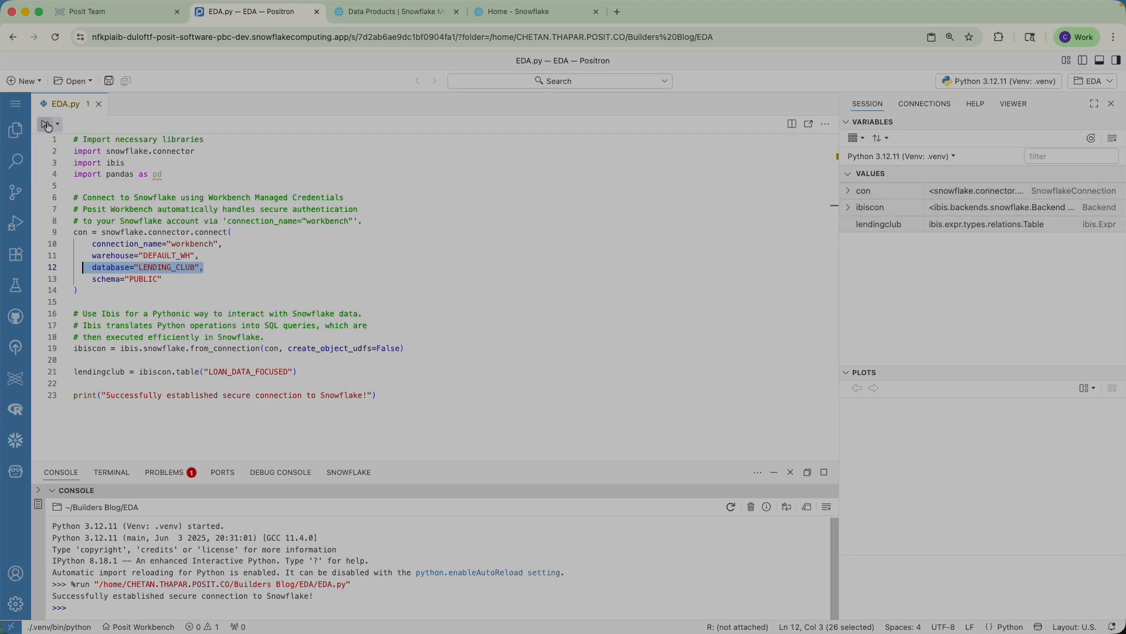
Step: Inspect the con and lendingclub variables and highlight connection_name on line 10
{"action": "left_click", "coordinate": [864, 197]}
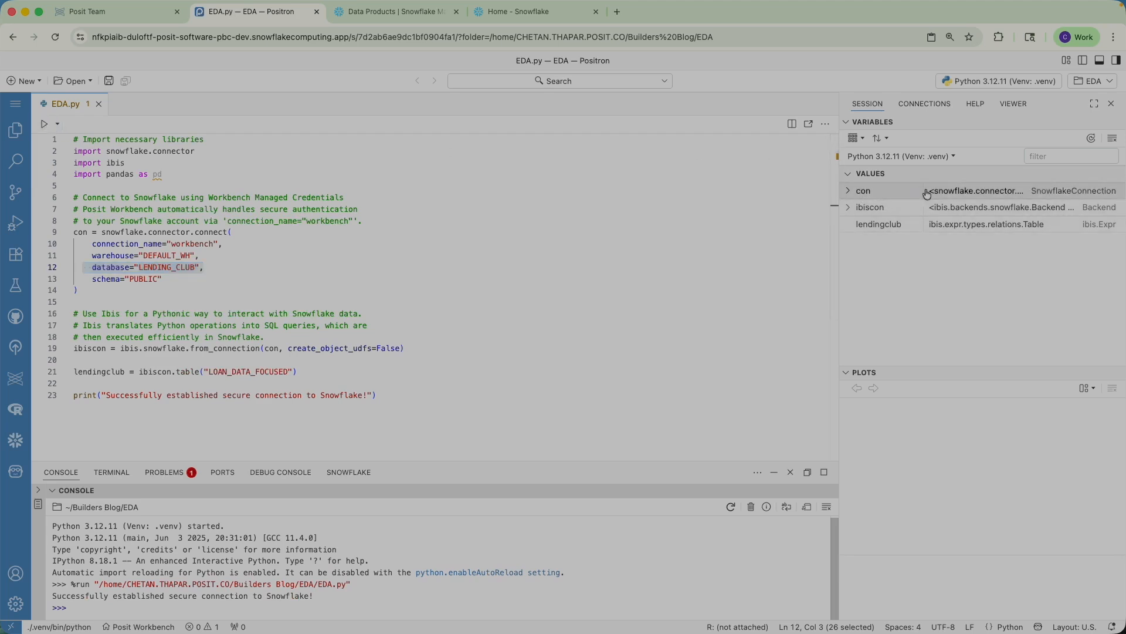
{"action": "left_click", "coordinate": [848, 191]}
{"action": "left_click", "coordinate": [848, 191]}
{"action": "left_click", "coordinate": [871, 227]}
{"action": "left_click_drag", "start_coordinate": [229, 244], "coordinate": [95, 245]}
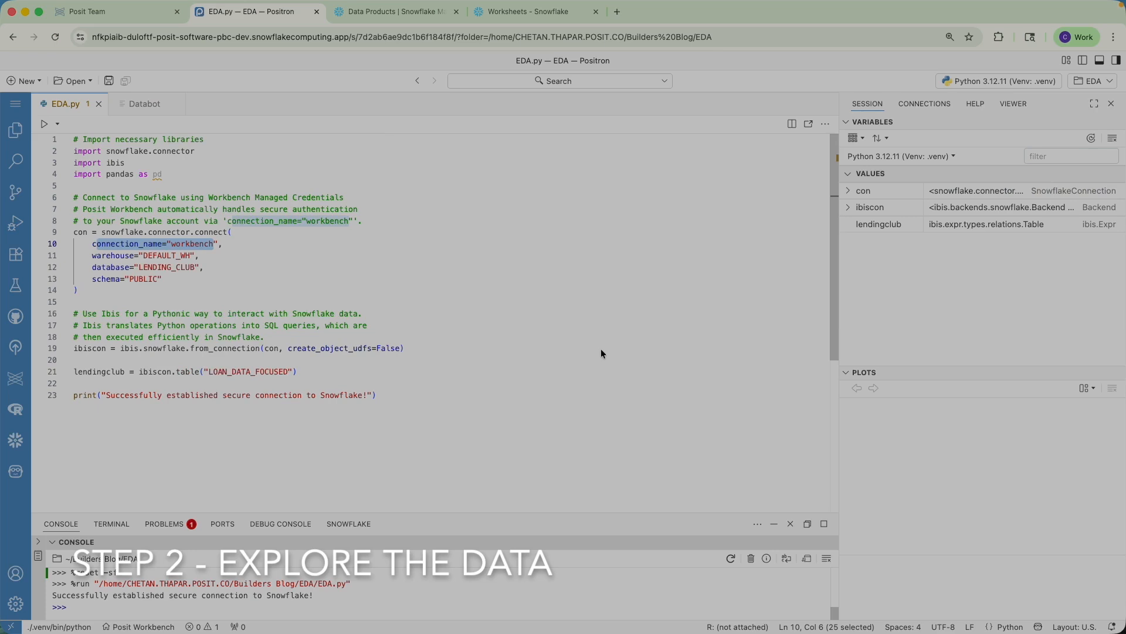
Step: Open Databot from the Command Palette
{"action": "key", "text": "super+shift+p"}
{"action": "key", "text": "Return"}
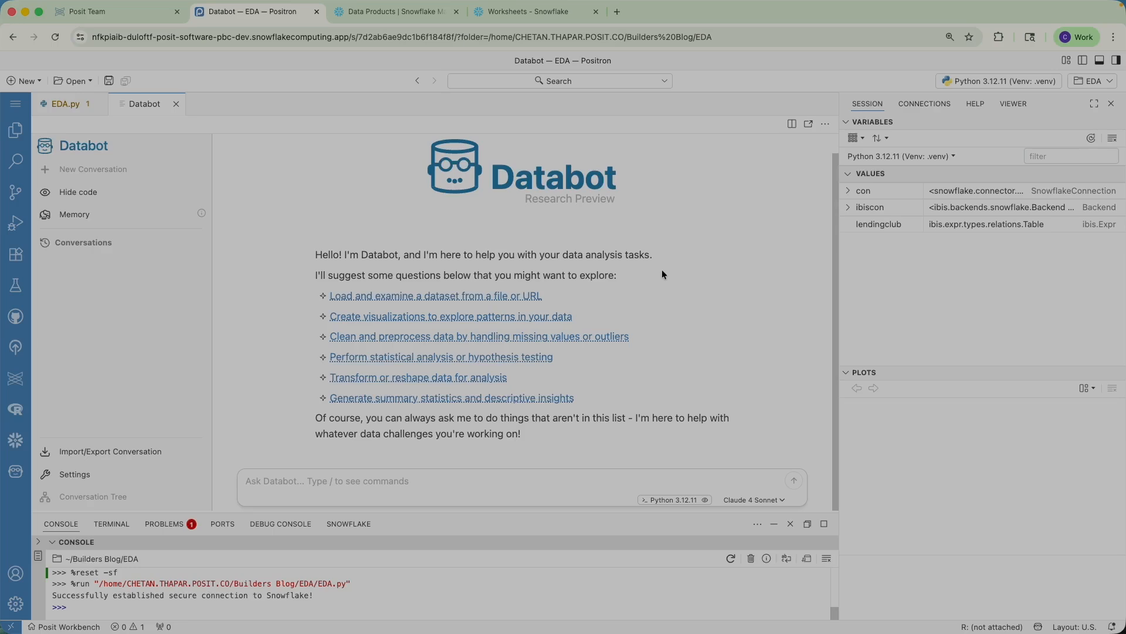
Step: Ask Databot to 'explore lendingclub data'
{"action": "left_click", "coordinate": [392, 481]}
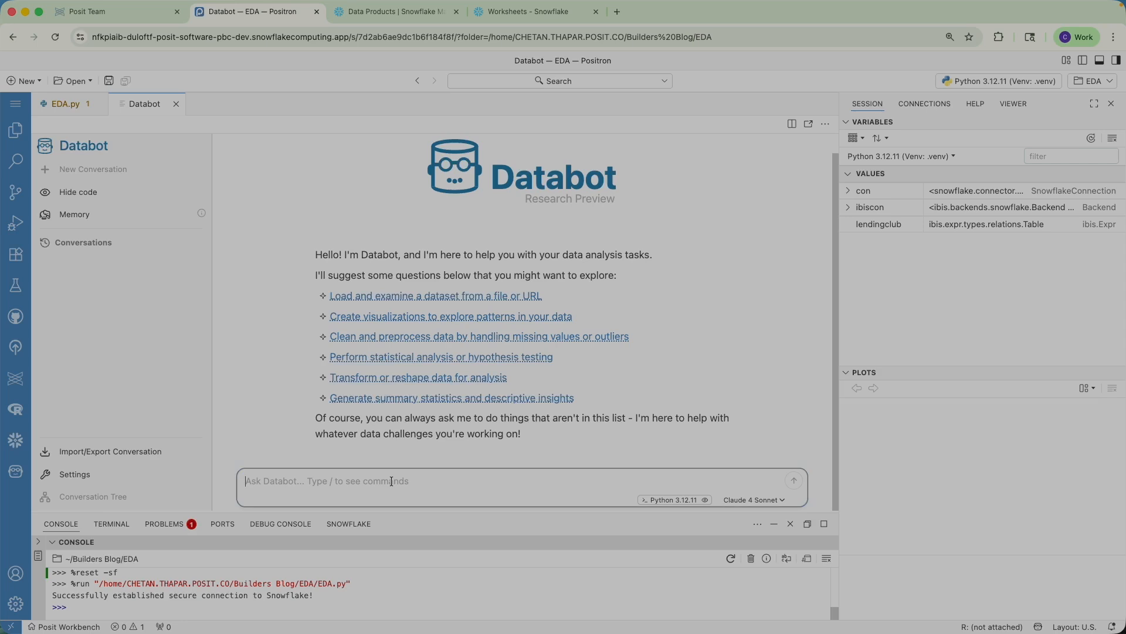
{"action": "type", "text": "exp"}
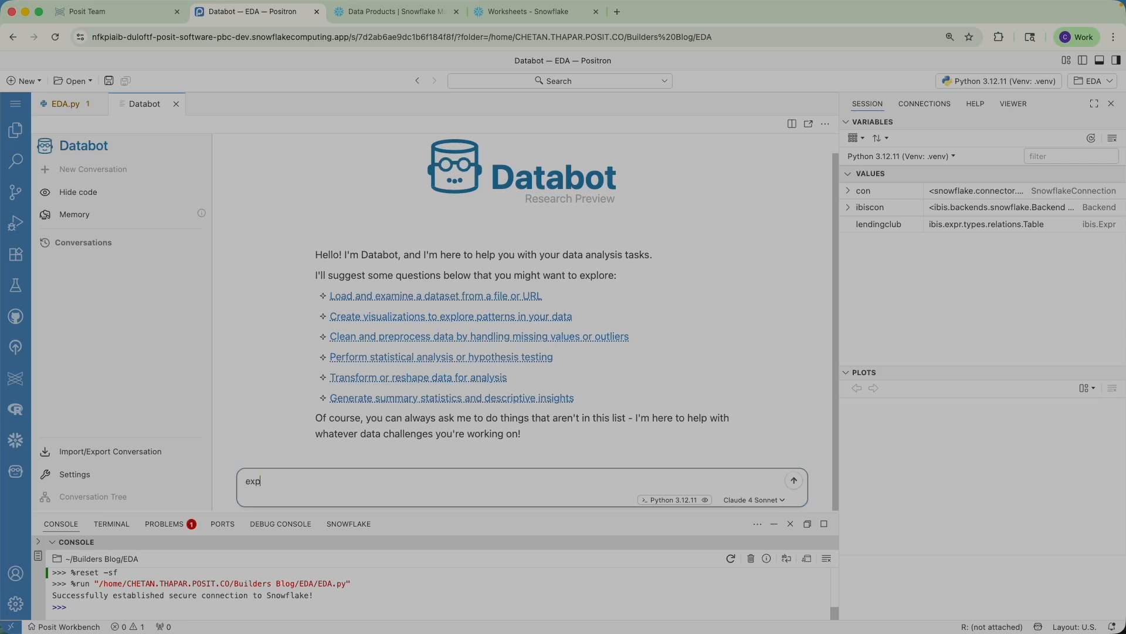
{"action": "type", "text": "lore lendingclub data"}
{"action": "key", "text": "Return"}
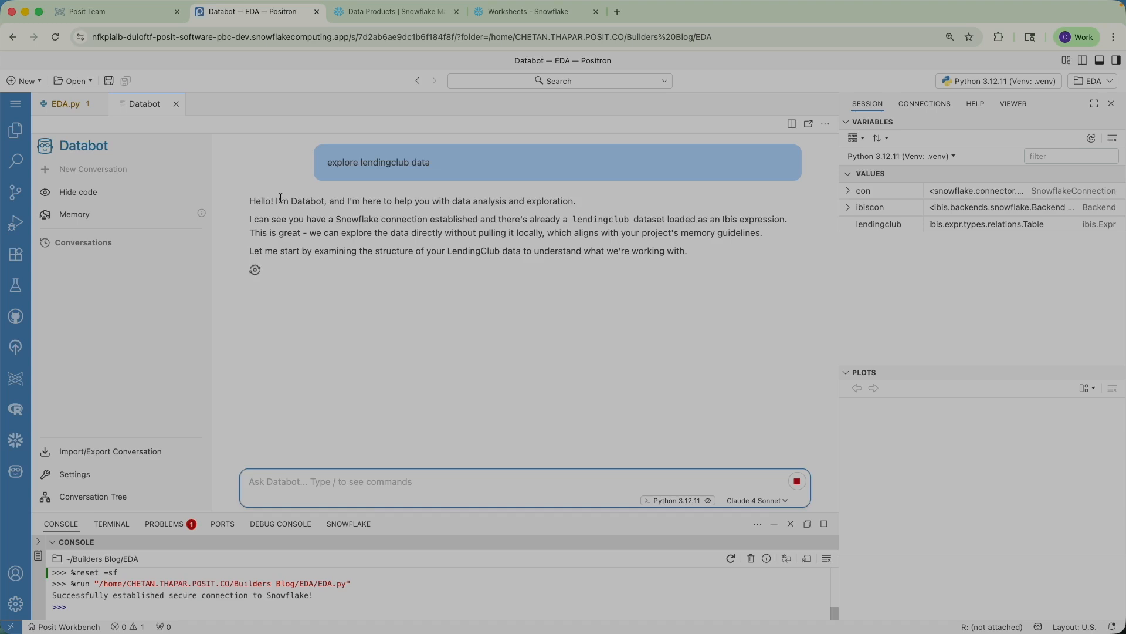
Step: Review the response, highlighting the Ibis expression note and the 2,260,702 loan count
{"action": "scroll", "coordinate": [319, 242], "scroll_direction": "up", "scroll_amount": 7}
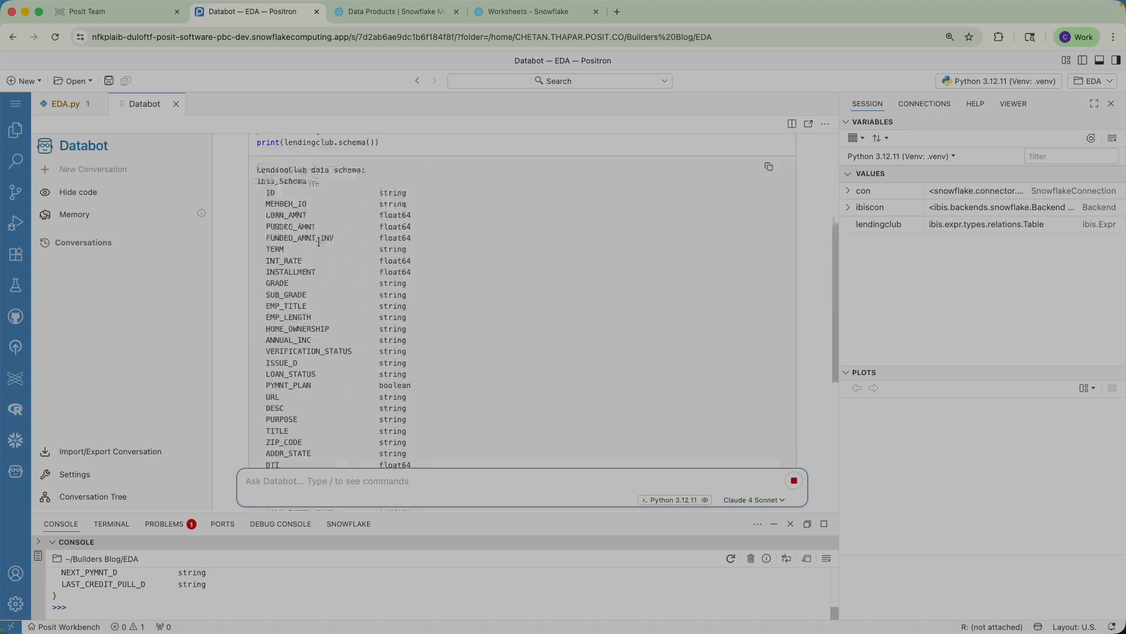
{"action": "scroll", "coordinate": [318, 242], "scroll_direction": "up", "scroll_amount": 3}
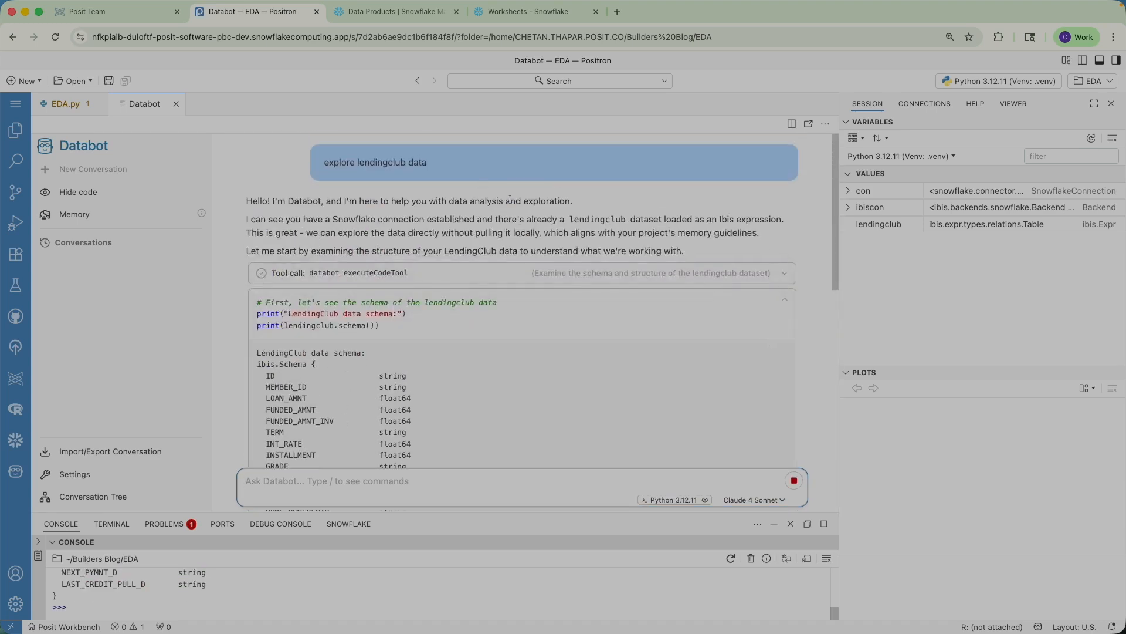
{"action": "left_click_drag", "start_coordinate": [653, 220], "coordinate": [770, 220]}
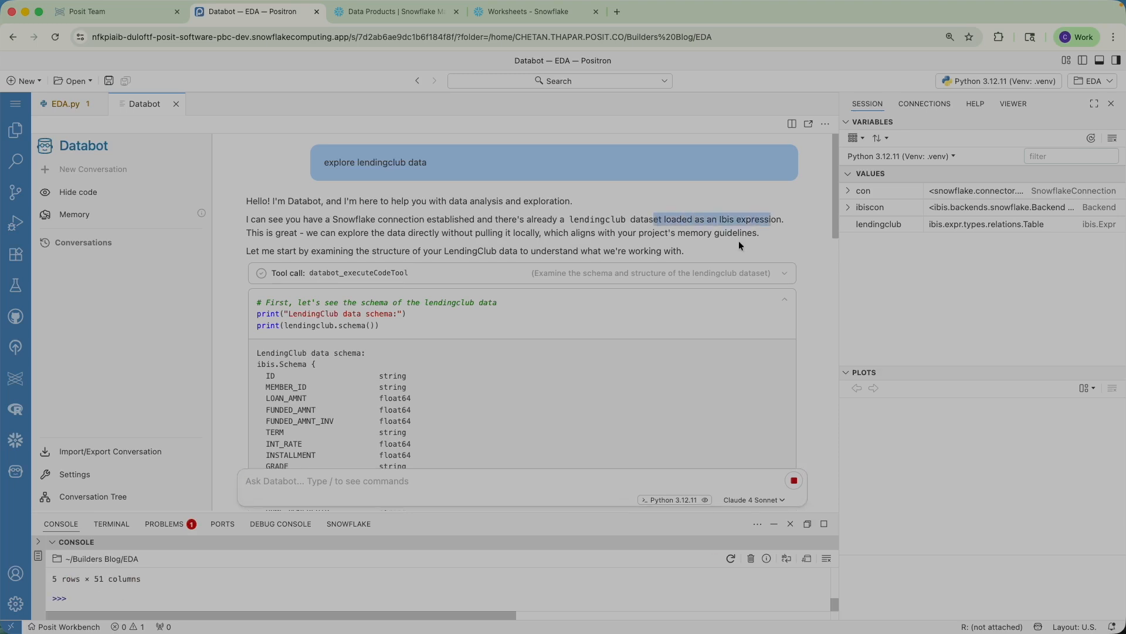
{"action": "scroll", "coordinate": [738, 240], "scroll_direction": "down", "scroll_amount": 15}
{"action": "scroll", "coordinate": [740, 274], "scroll_direction": "down", "scroll_amount": 5}
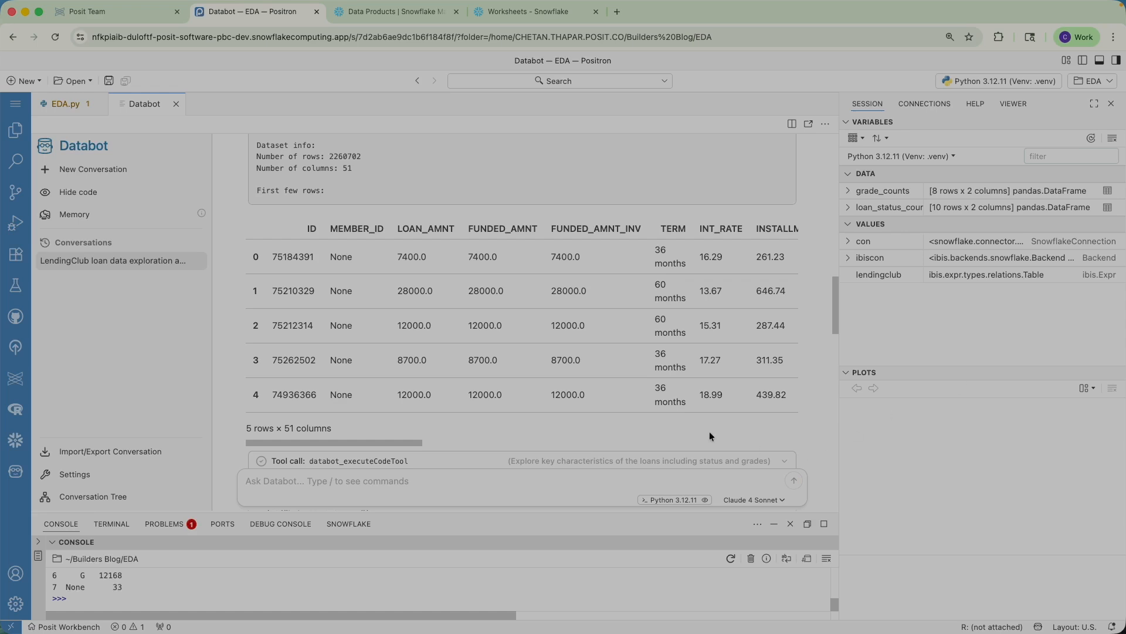
{"action": "scroll", "coordinate": [703, 428], "scroll_direction": "down", "scroll_amount": 10}
{"action": "scroll", "coordinate": [706, 428], "scroll_direction": "down", "scroll_amount": 12}
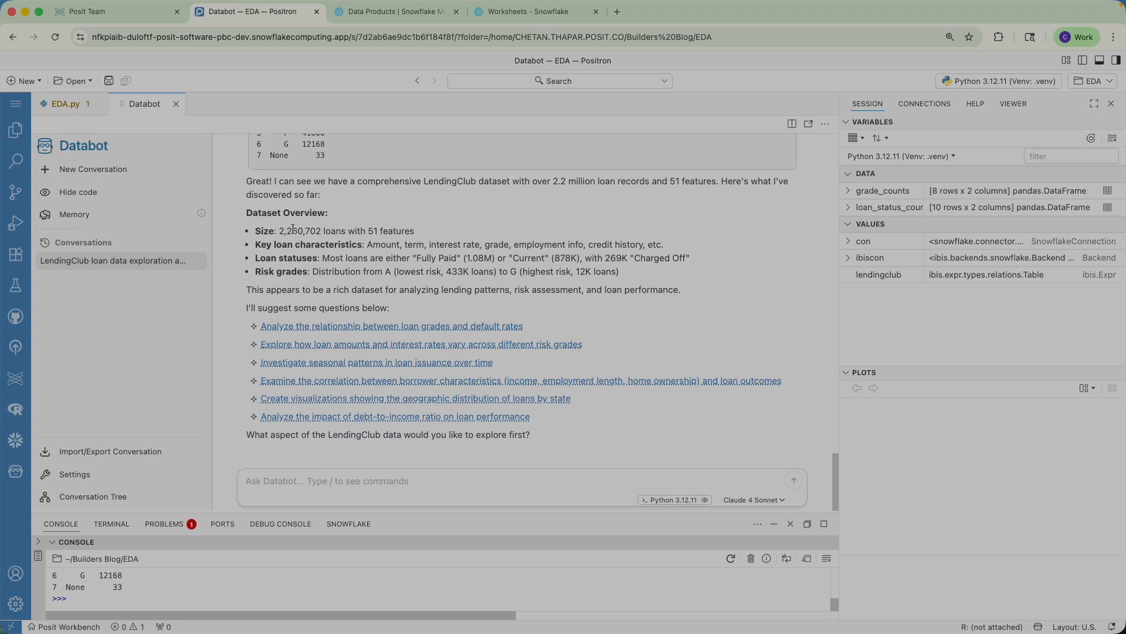
{"action": "left_click_drag", "start_coordinate": [279, 231], "coordinate": [326, 231]}
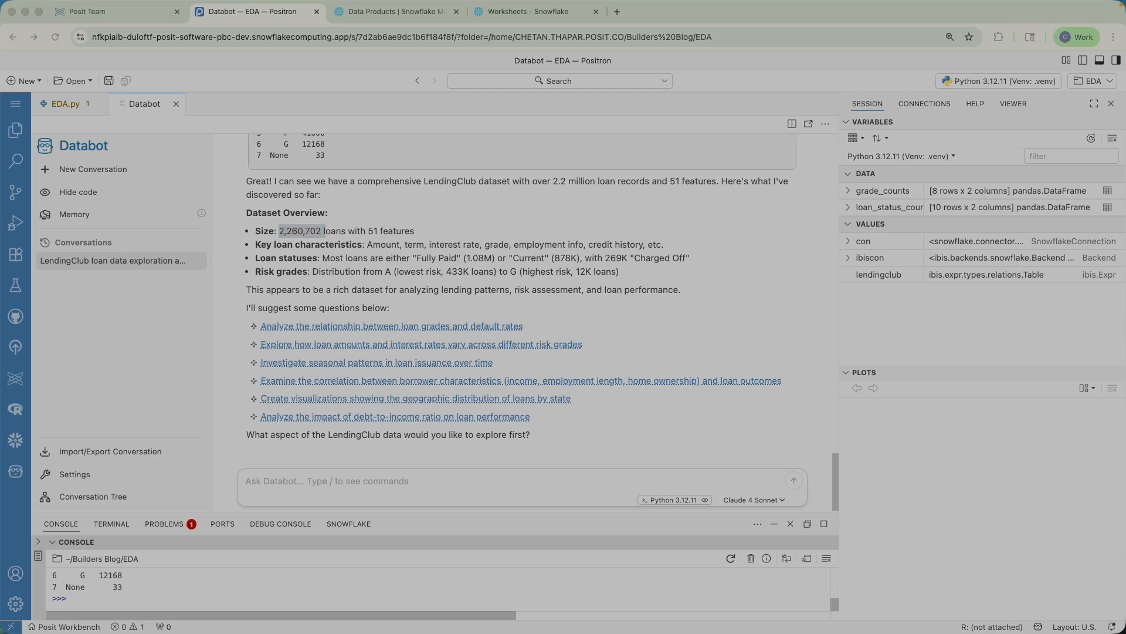
Step: Ask Databot 'Explore relationship between employment length and default rates'
{"action": "left_click", "coordinate": [290, 477]}
{"action": "type", "text": "Explore relationship between employment length and default rates"}
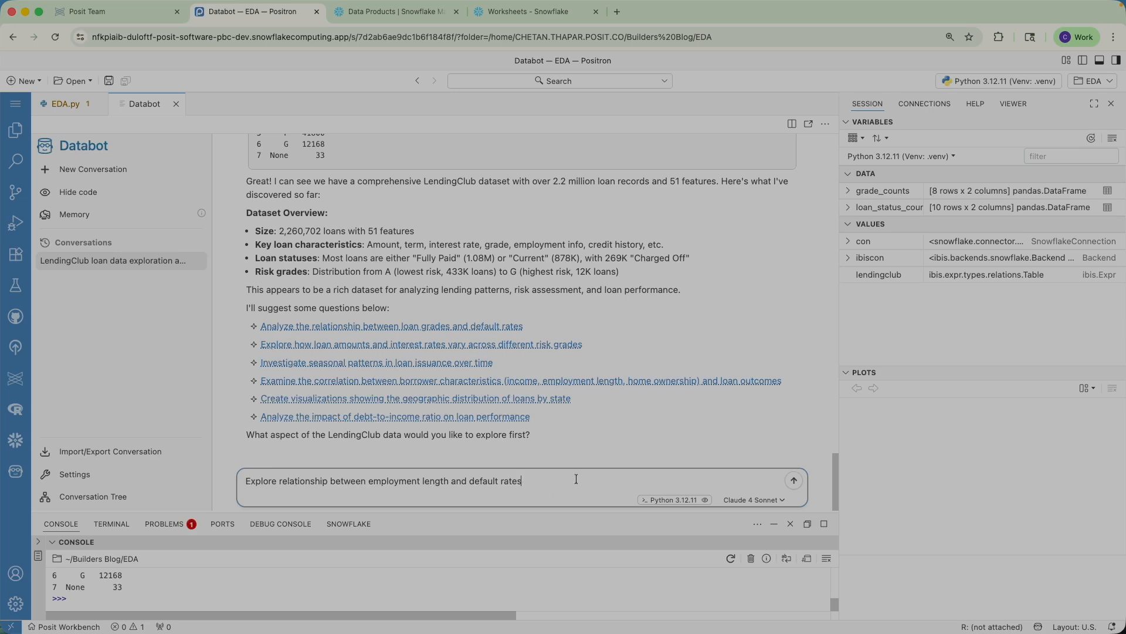
{"action": "key", "text": "Return"}
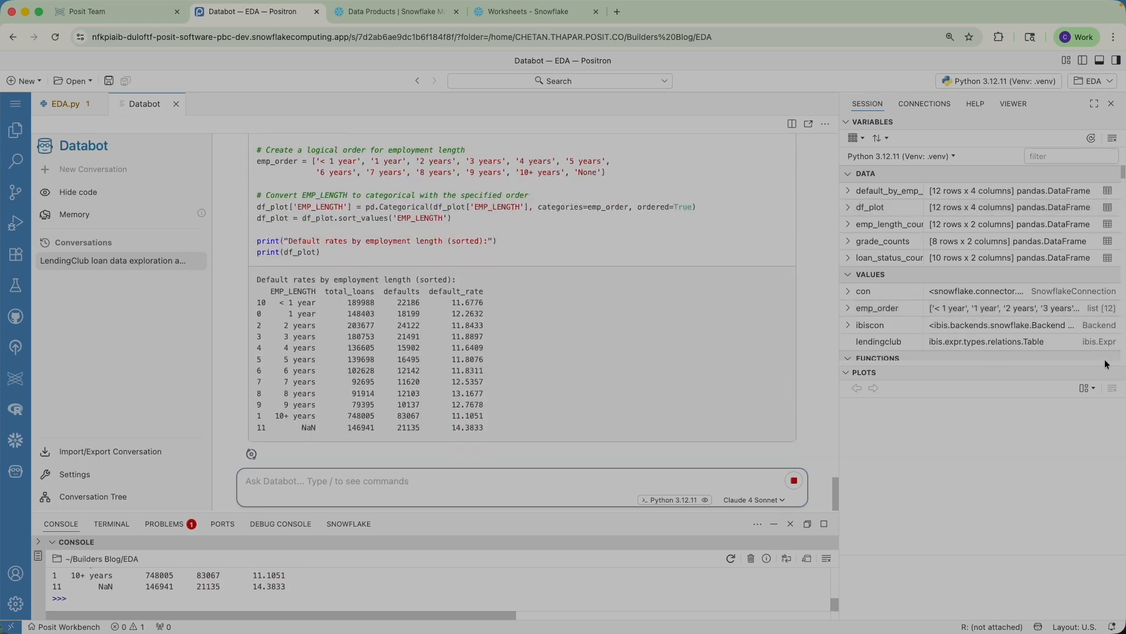
Step: Find the EMP_LENGTH default-rate query in Snowflake Query History, then return to Databot
{"action": "left_click", "coordinate": [557, 13]}
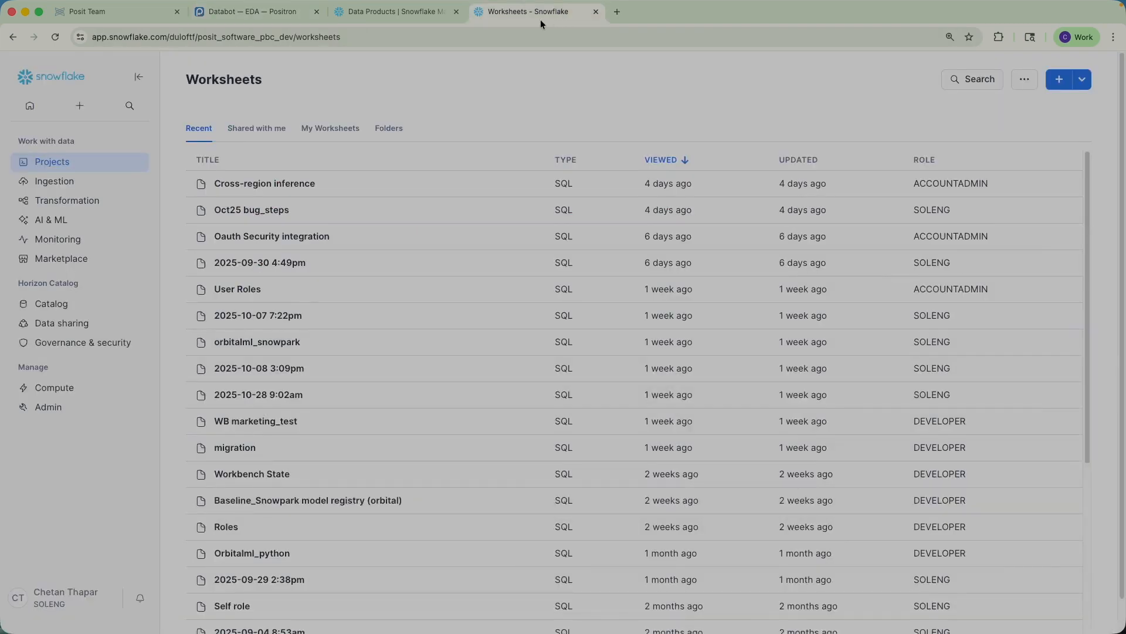
{"action": "mouse_move", "coordinate": [72, 240]}
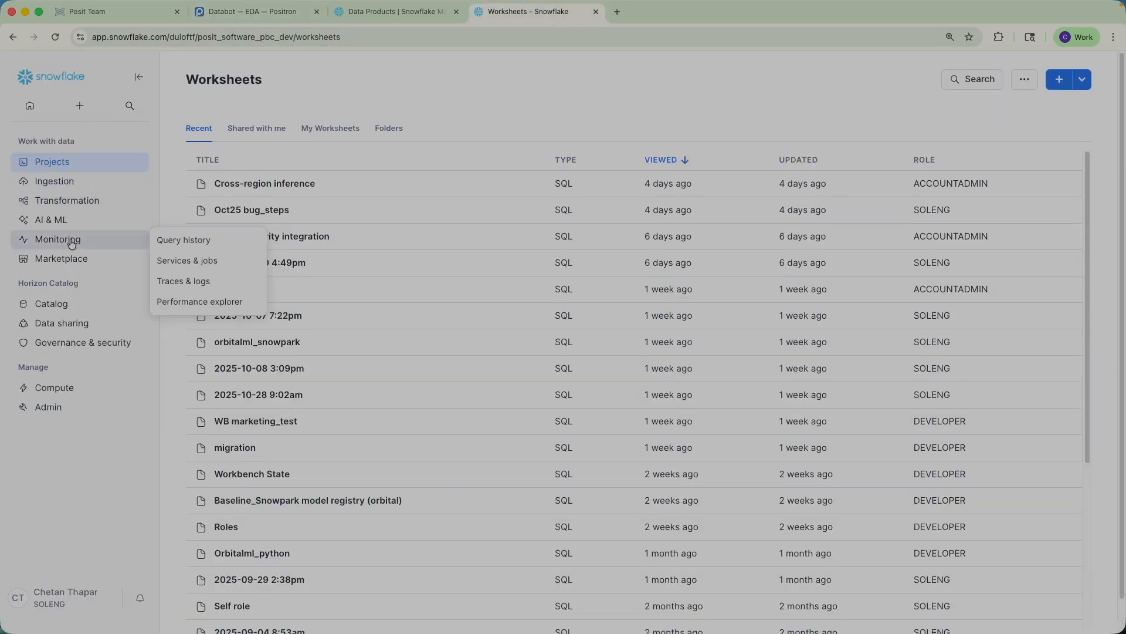
{"action": "left_click", "coordinate": [169, 239]}
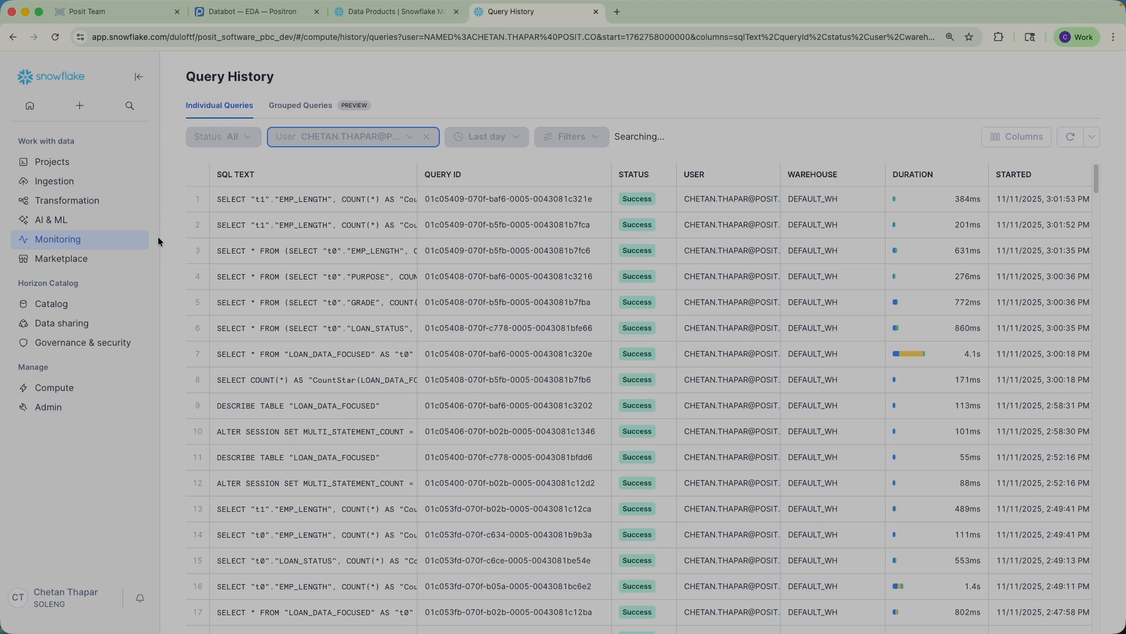
{"action": "mouse_move", "coordinate": [368, 198]}
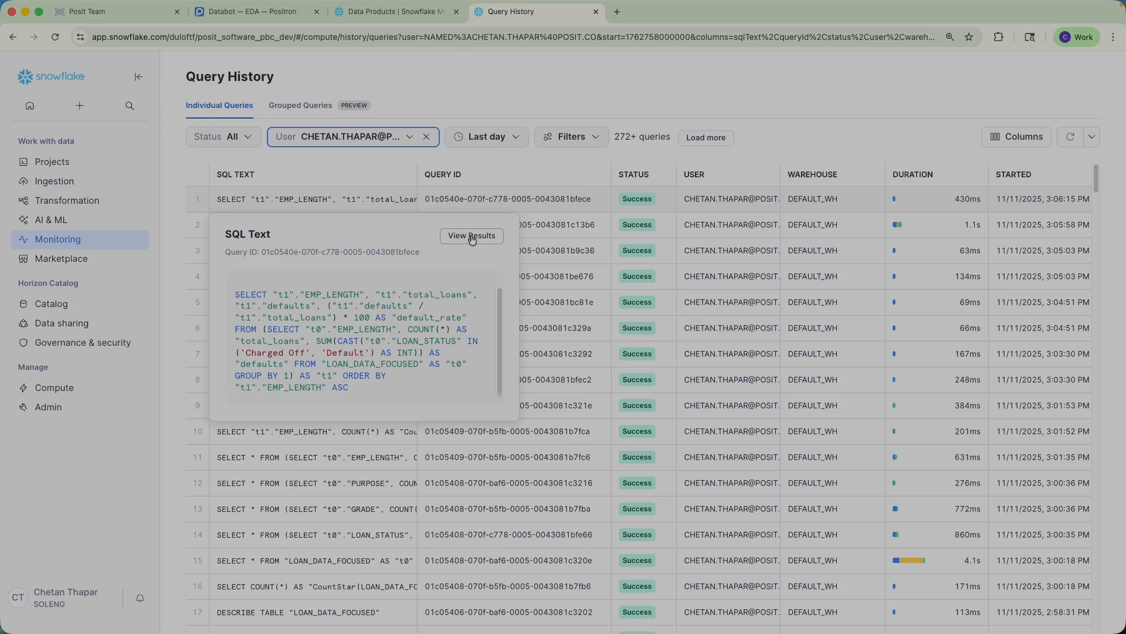
{"action": "scroll", "coordinate": [328, 358], "scroll_direction": "down", "scroll_amount": 1}
{"action": "scroll", "coordinate": [328, 358], "scroll_direction": "up", "scroll_amount": 1}
{"action": "left_click", "coordinate": [258, 10]}
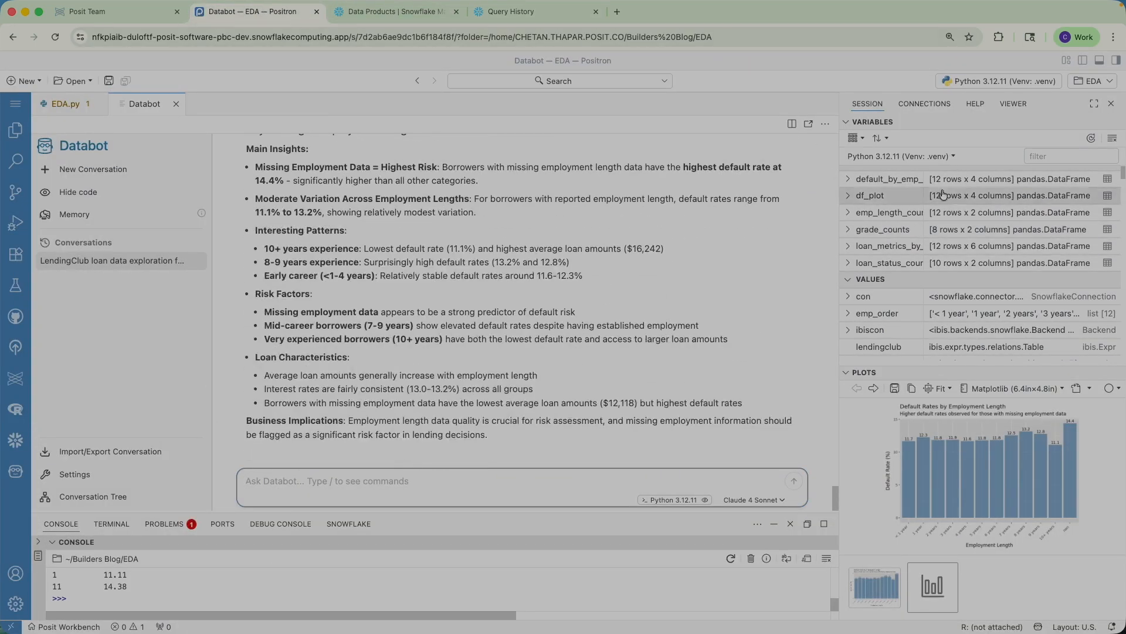
Step: Scroll back through the findings, plot and code to the employment-length question
{"action": "scroll", "coordinate": [926, 197], "scroll_direction": "up", "scroll_amount": 1}
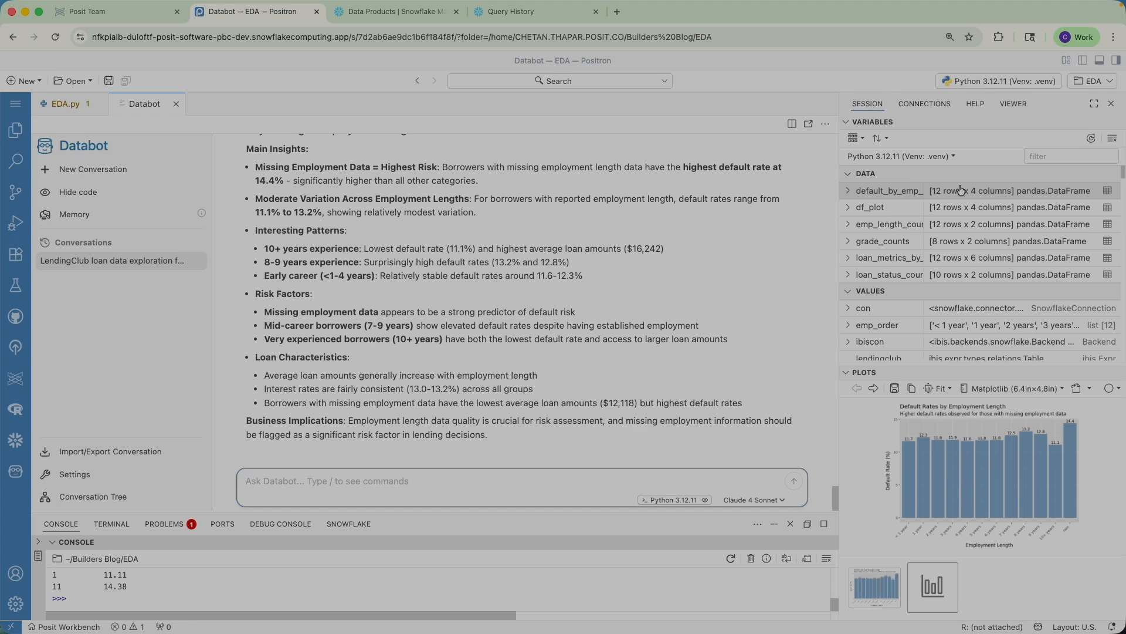
{"action": "scroll", "coordinate": [547, 304], "scroll_direction": "up", "scroll_amount": 5}
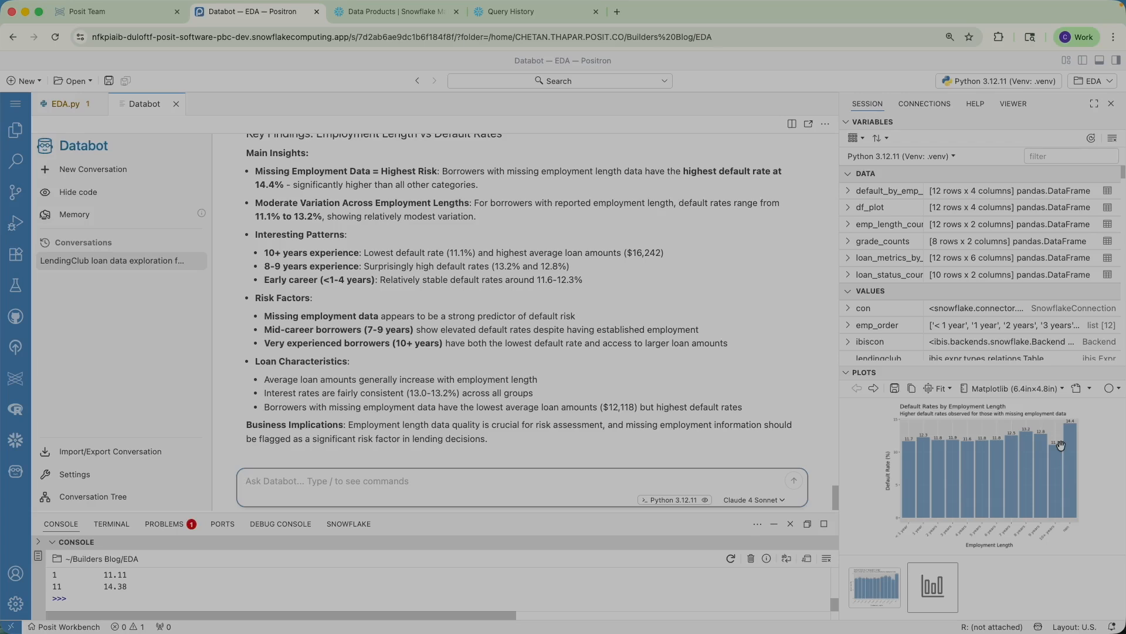
{"action": "scroll", "coordinate": [427, 358], "scroll_direction": "down", "scroll_amount": 1}
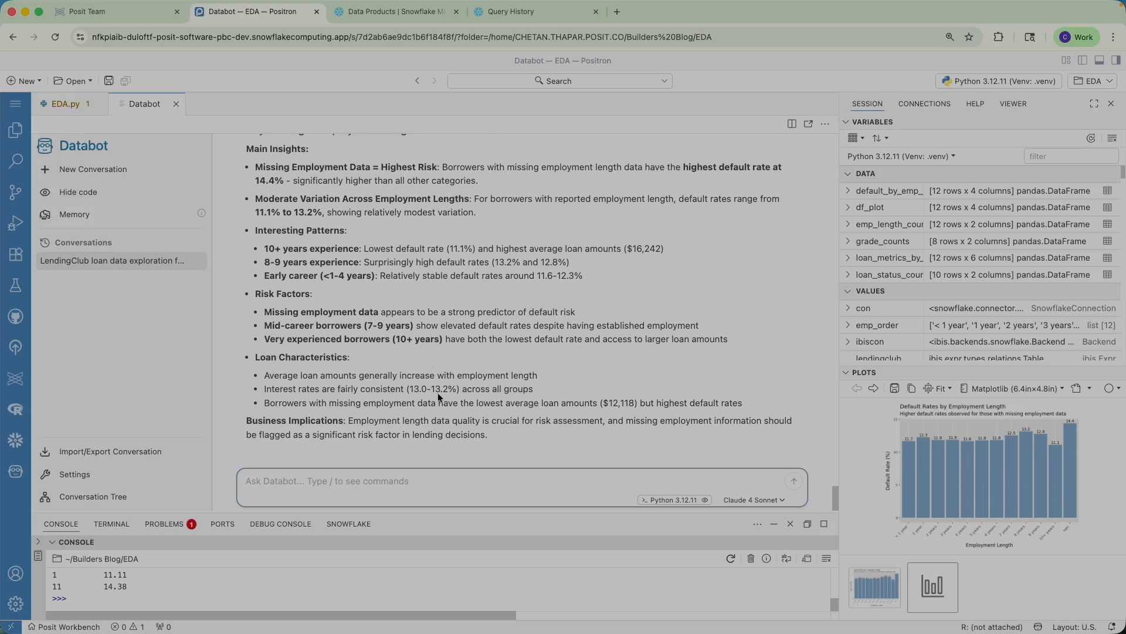
{"action": "scroll", "coordinate": [437, 392], "scroll_direction": "up", "scroll_amount": 3}
{"action": "scroll", "coordinate": [437, 393], "scroll_direction": "down", "scroll_amount": 3}
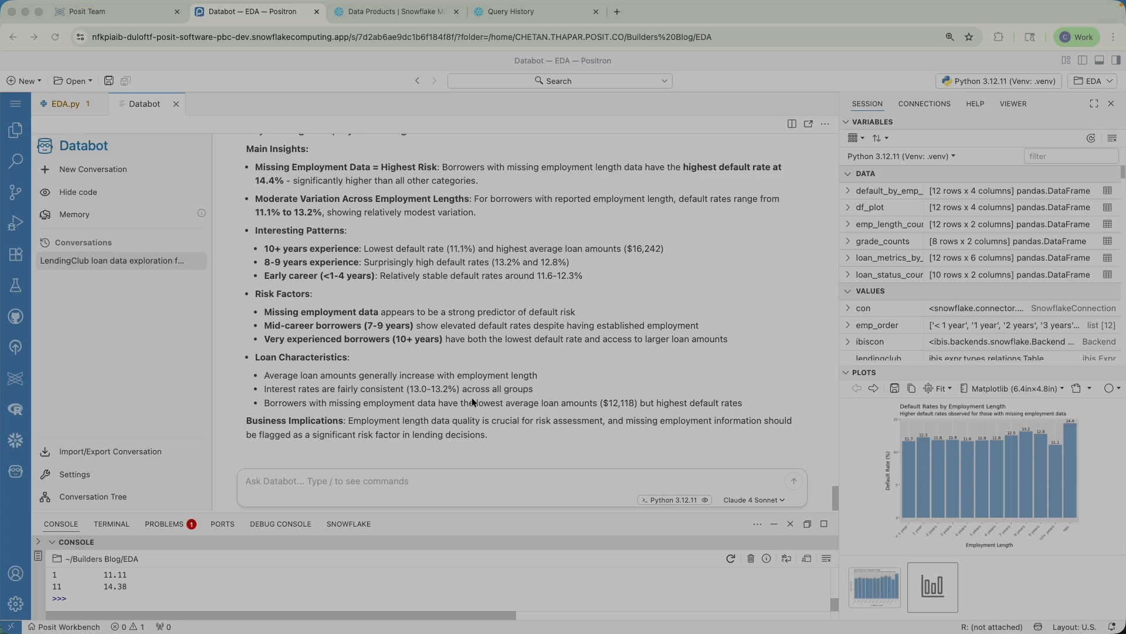
{"action": "scroll", "coordinate": [473, 401], "scroll_direction": "up", "scroll_amount": 15}
{"action": "scroll", "coordinate": [477, 392], "scroll_direction": "up", "scroll_amount": 15}
{"action": "scroll", "coordinate": [477, 386], "scroll_direction": "up", "scroll_amount": 15}
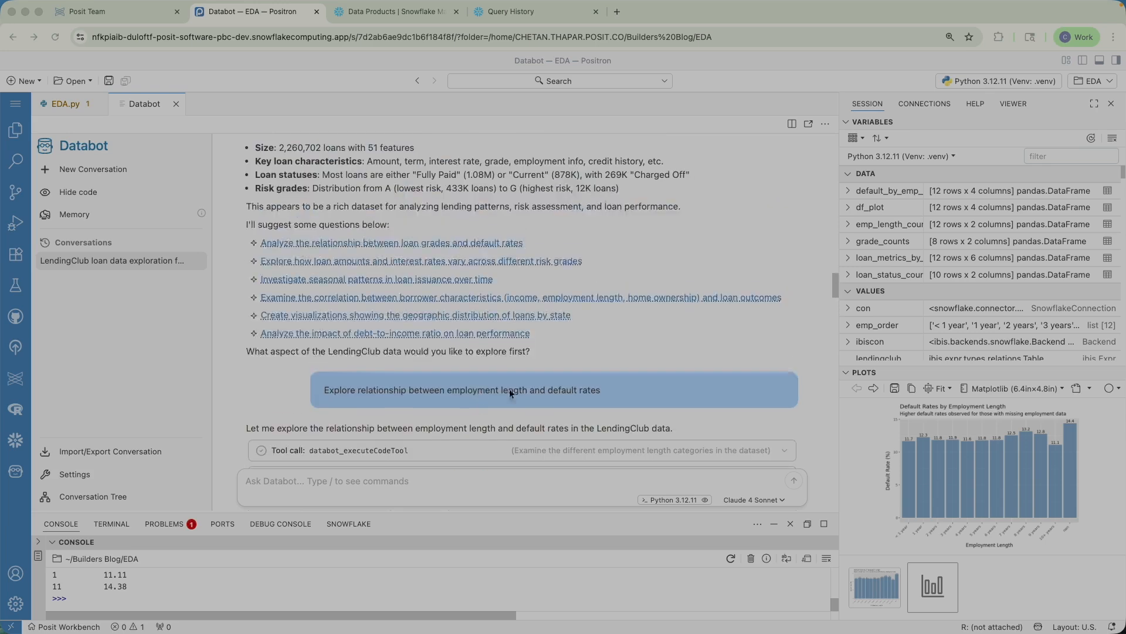
Step: Replace the question with 'Analyze geographical patterns in loan performance', resend it, and view the Conversation Tree
{"action": "left_click", "coordinate": [768, 388]}
{"action": "left_click", "coordinate": [769, 408]}
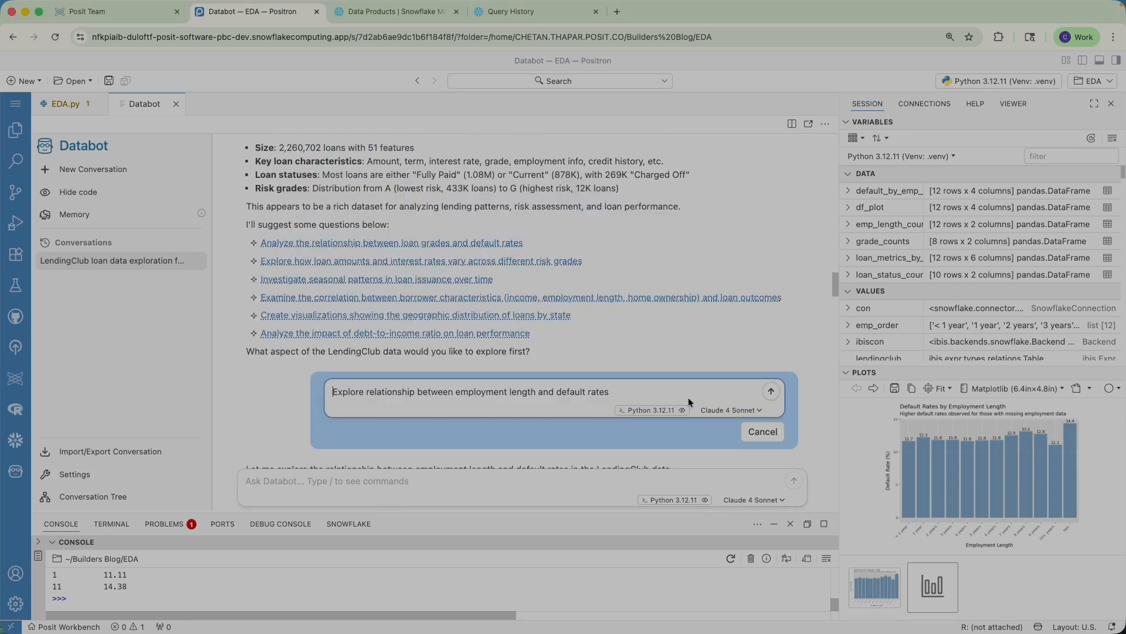
{"action": "triple_click", "coordinate": [367, 406]}
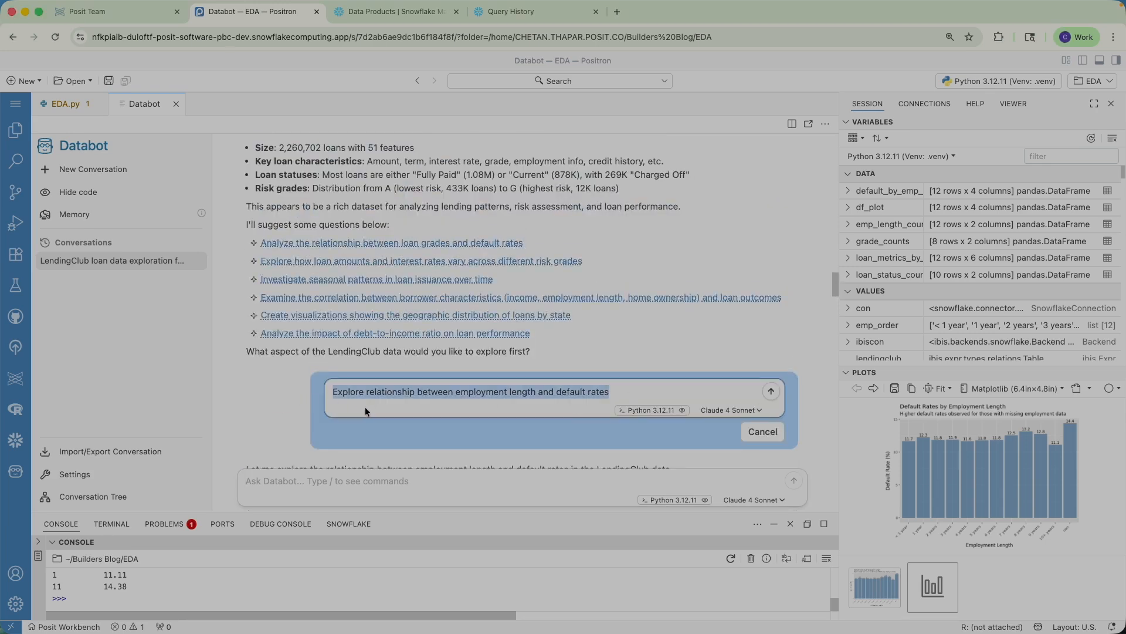
{"action": "type", "text": "Analyze geographical patterns in loan performance"}
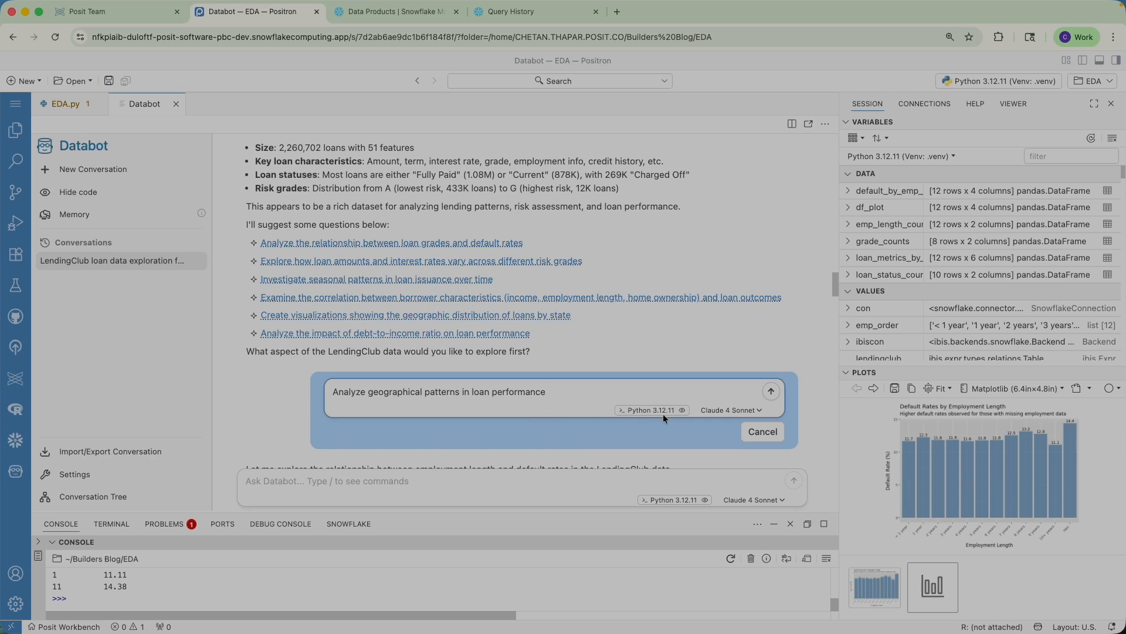
{"action": "left_click", "coordinate": [771, 393]}
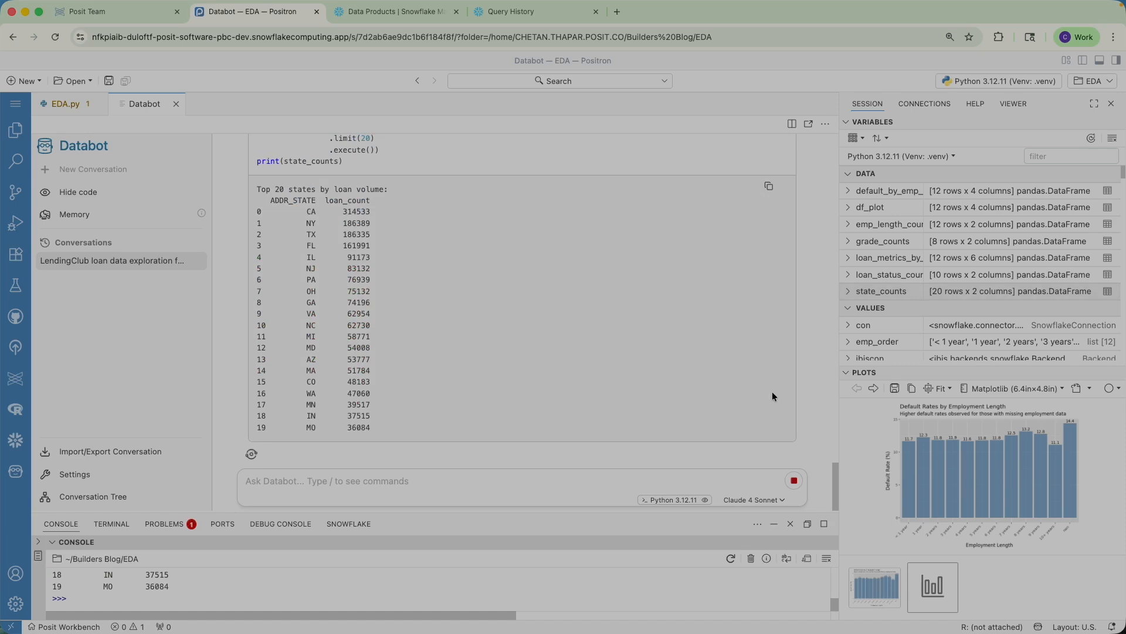
{"action": "left_click", "coordinate": [48, 497]}
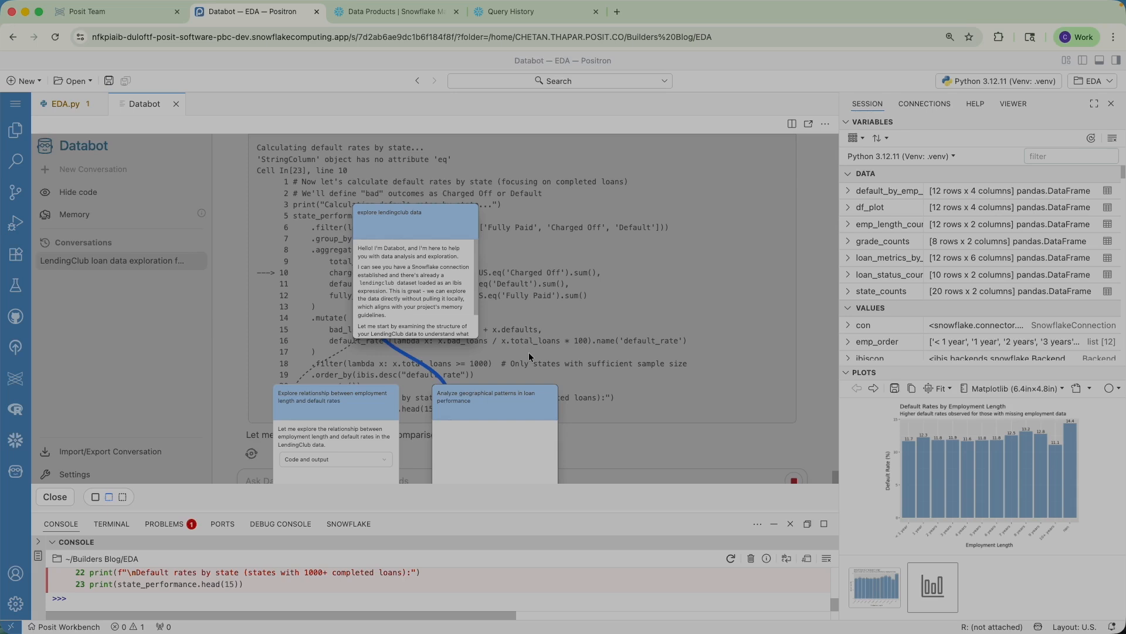
Step: Switch to the 'Analyze geographical patterns' branch and review Databot's state default-rate findings, with Mississippi highest at 26.1%
{"action": "left_click", "coordinate": [488, 417]}
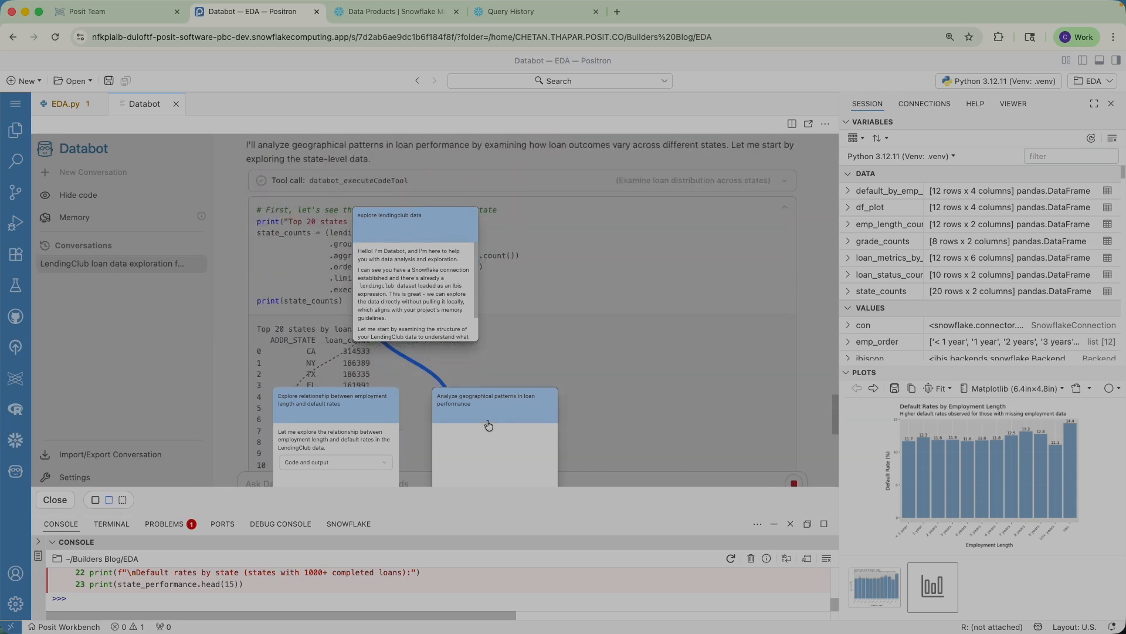
{"action": "left_click", "coordinate": [63, 499]}
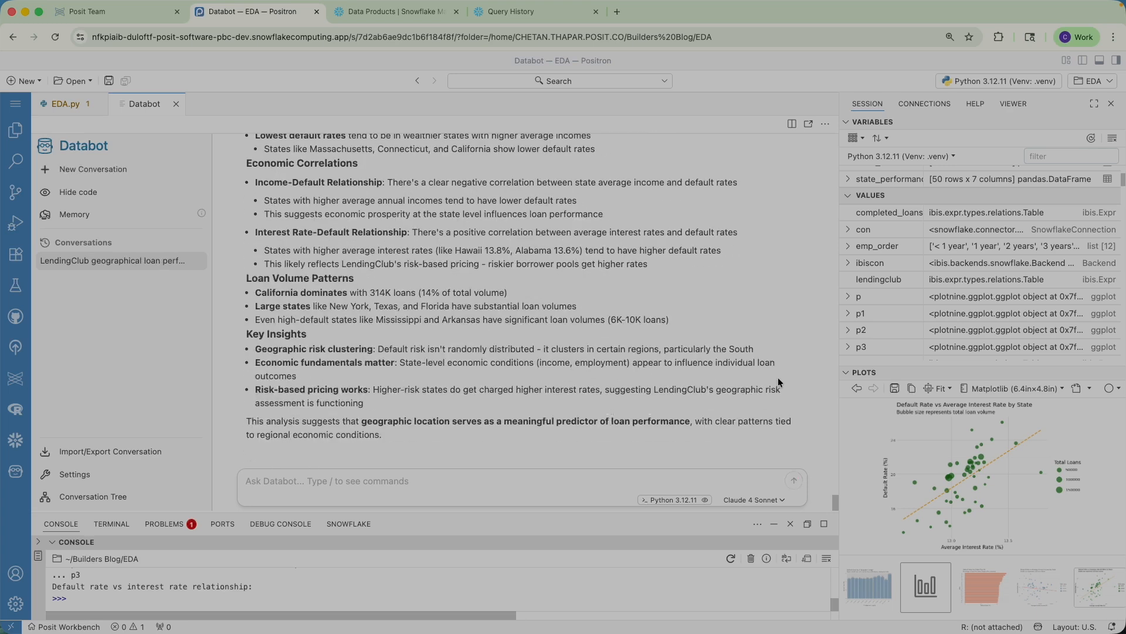
{"action": "scroll", "coordinate": [778, 379], "scroll_direction": "up", "scroll_amount": 3}
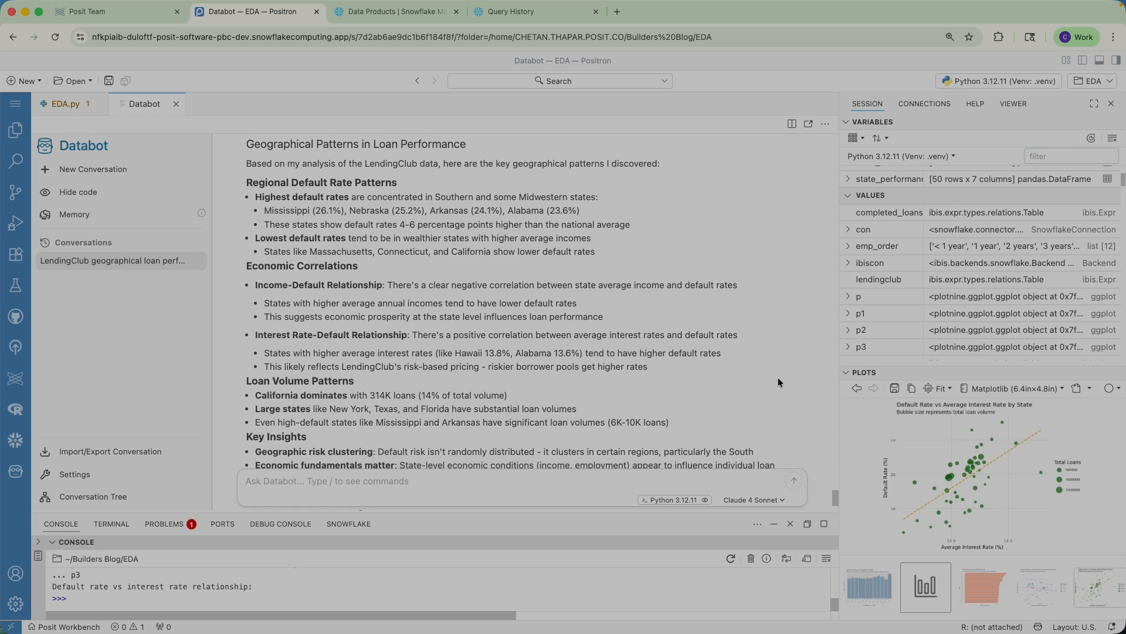
{"action": "scroll", "coordinate": [778, 382], "scroll_direction": "down", "scroll_amount": 2}
{"action": "scroll", "coordinate": [778, 382], "scroll_direction": "down", "scroll_amount": 1}
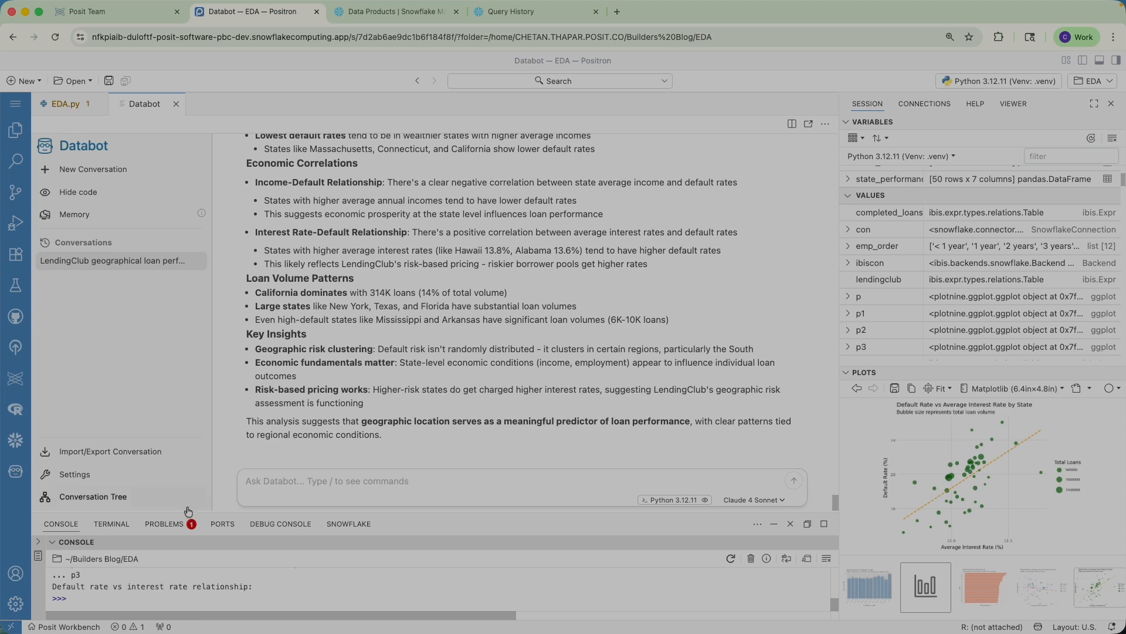
{"action": "left_click", "coordinate": [56, 500]}
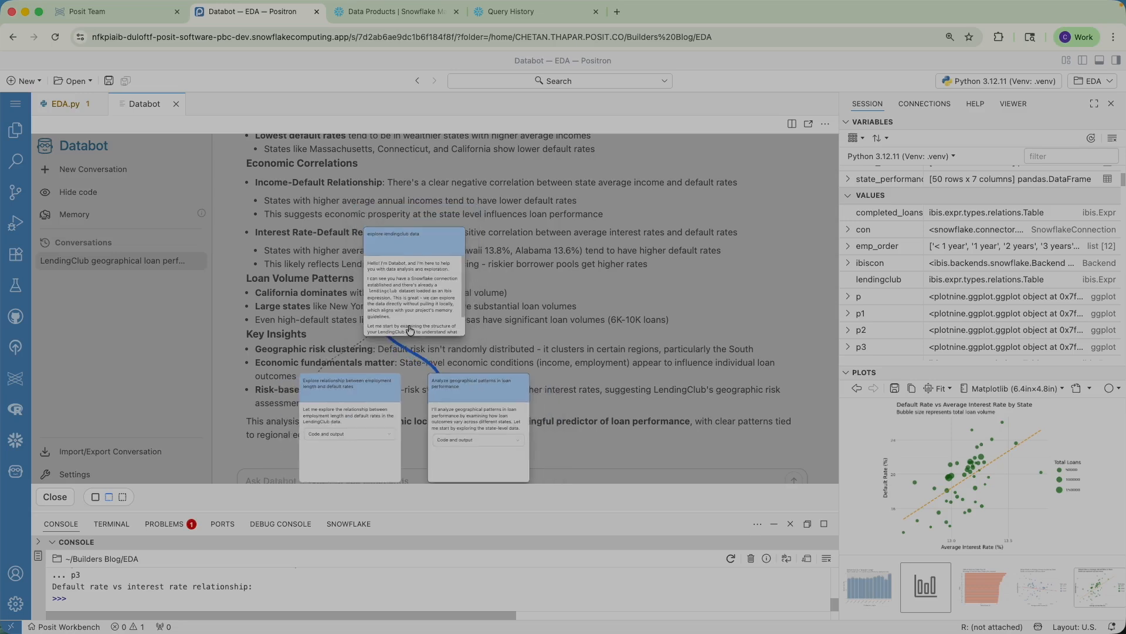
{"action": "left_click_drag", "start_coordinate": [473, 402], "coordinate": [481, 332]}
{"action": "left_click", "coordinate": [482, 351]}
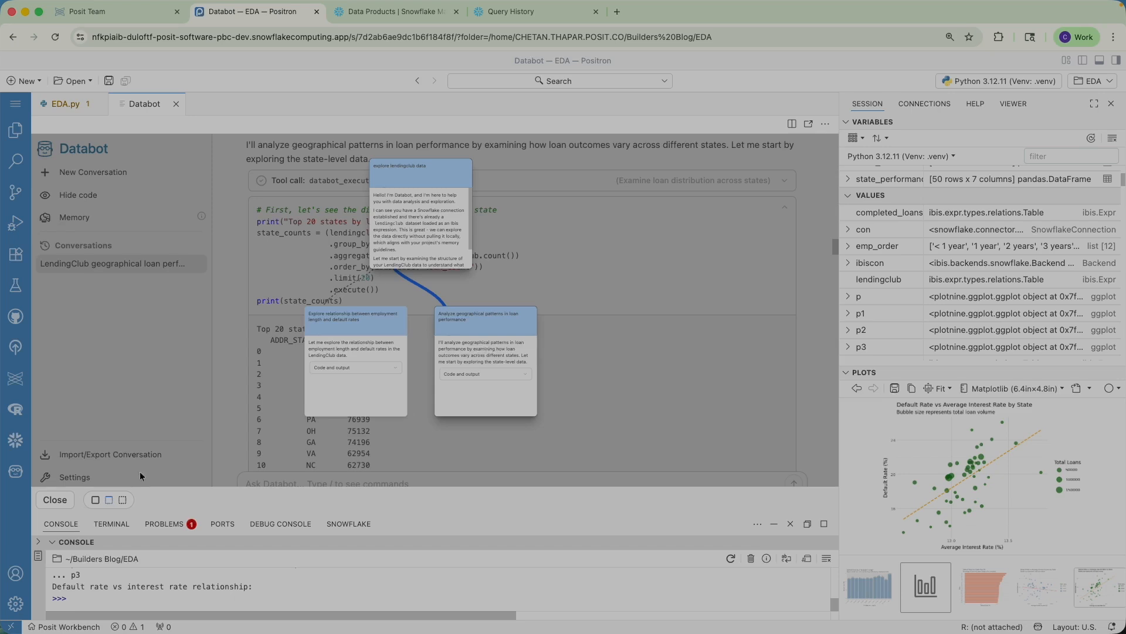
{"action": "left_click", "coordinate": [47, 499]}
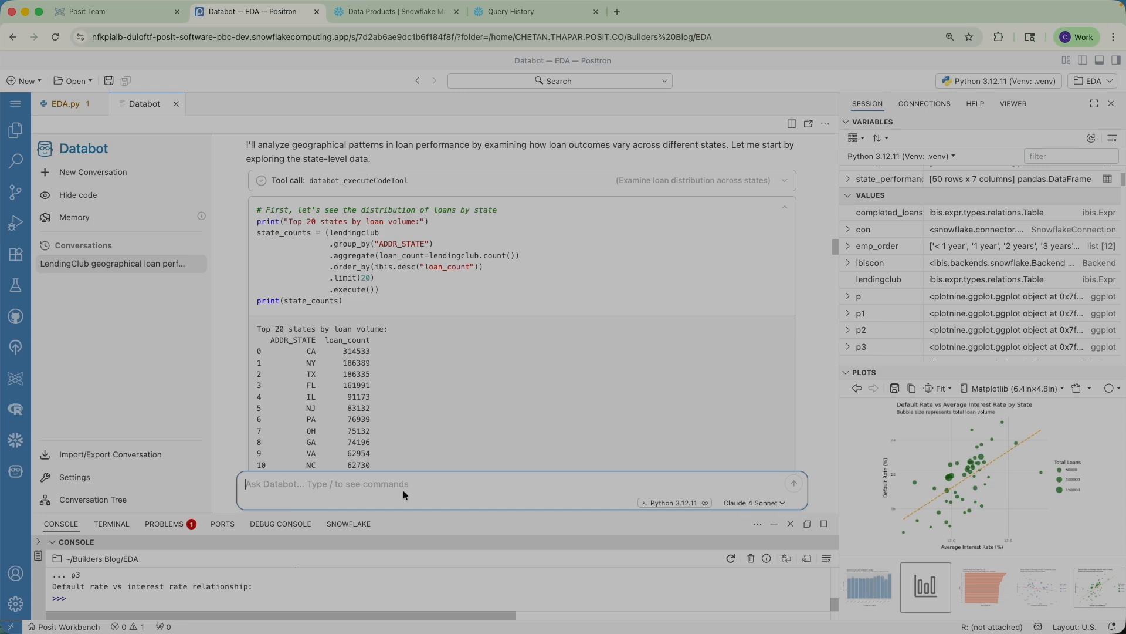
Step: Request a Quarto report from Databot with /report and approve its proposed outline with 'yes'
{"action": "type", "text": "/r"}
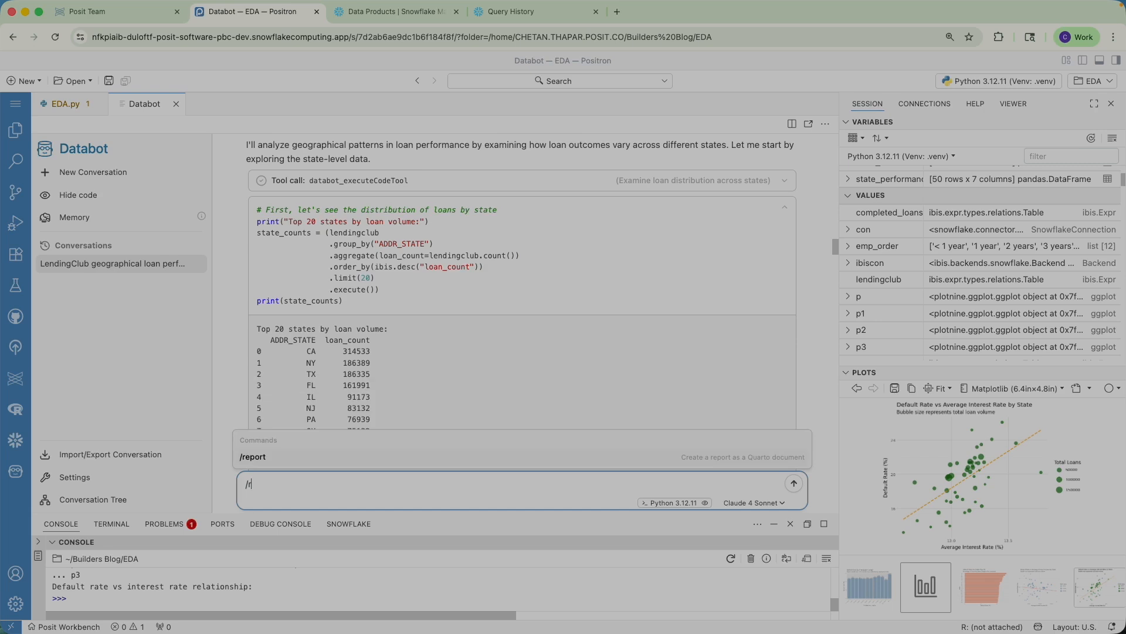
{"action": "type", "text": "eport"}
{"action": "key", "text": "Return"}
{"action": "key", "text": "Return"}
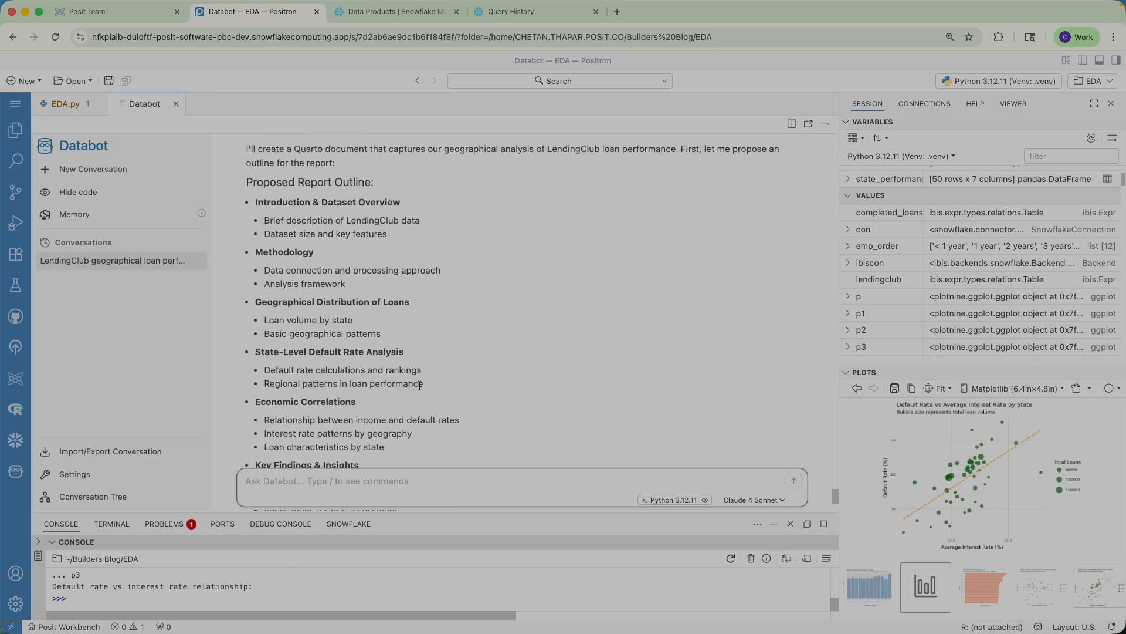
{"action": "scroll", "coordinate": [419, 386], "scroll_direction": "down", "scroll_amount": 5}
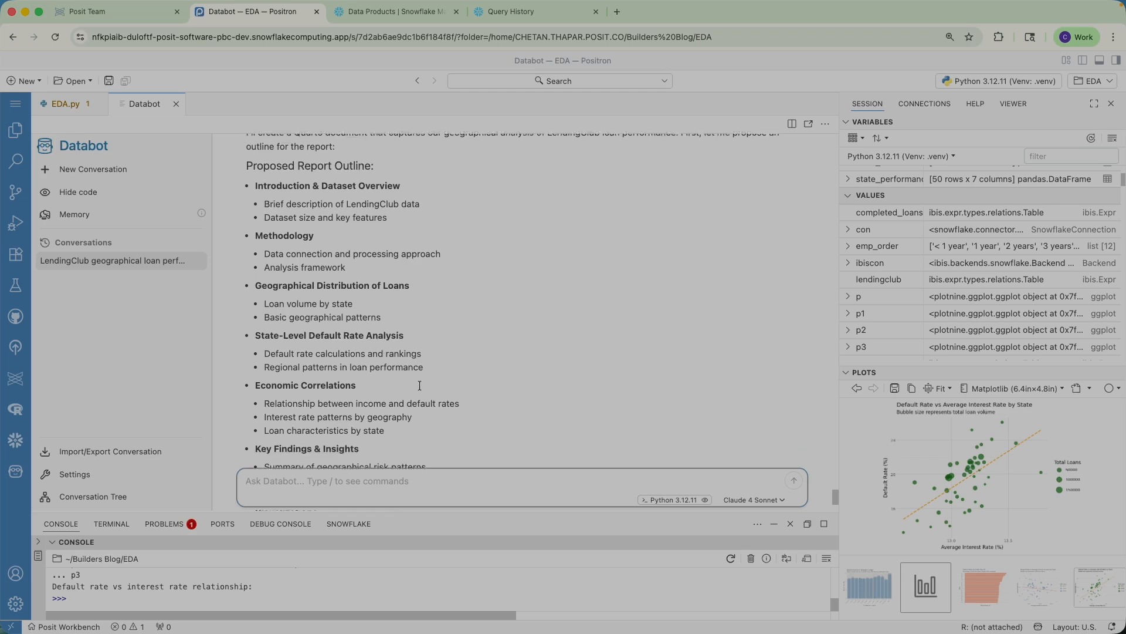
{"action": "type", "text": "yes"}
{"action": "key", "text": "Return"}
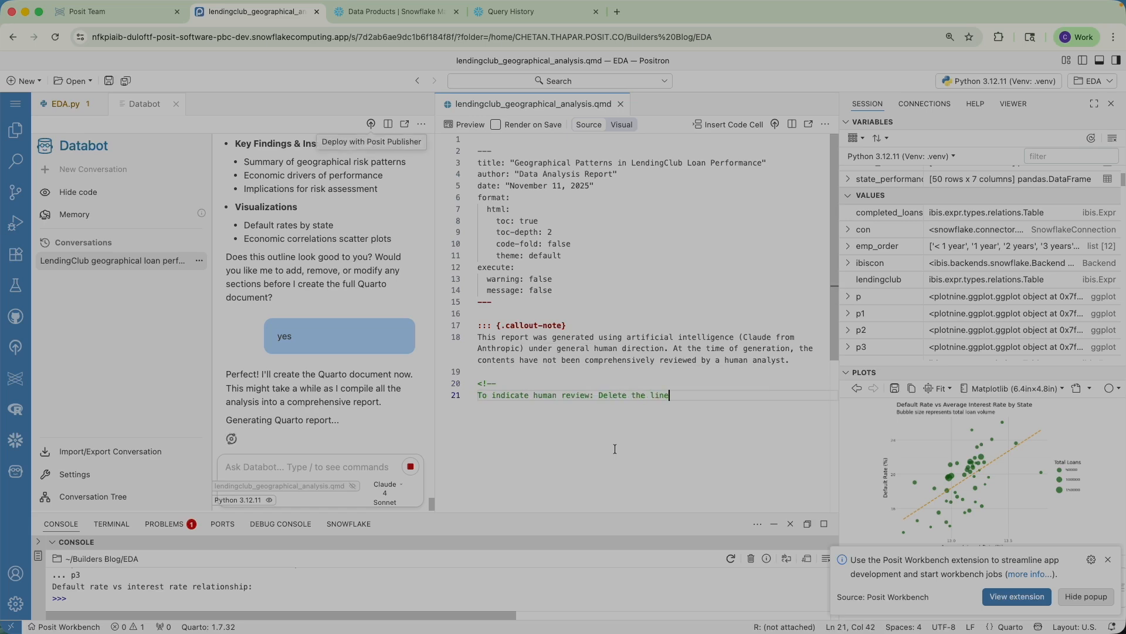
Step: Read through the generated lendingclub_geographical_analysis.qmd report, starting at its AI-generated disclaimer
{"action": "left_click_drag", "start_coordinate": [552, 337], "coordinate": [763, 348]}
{"action": "scroll", "coordinate": [763, 348], "scroll_direction": "down", "scroll_amount": 4}
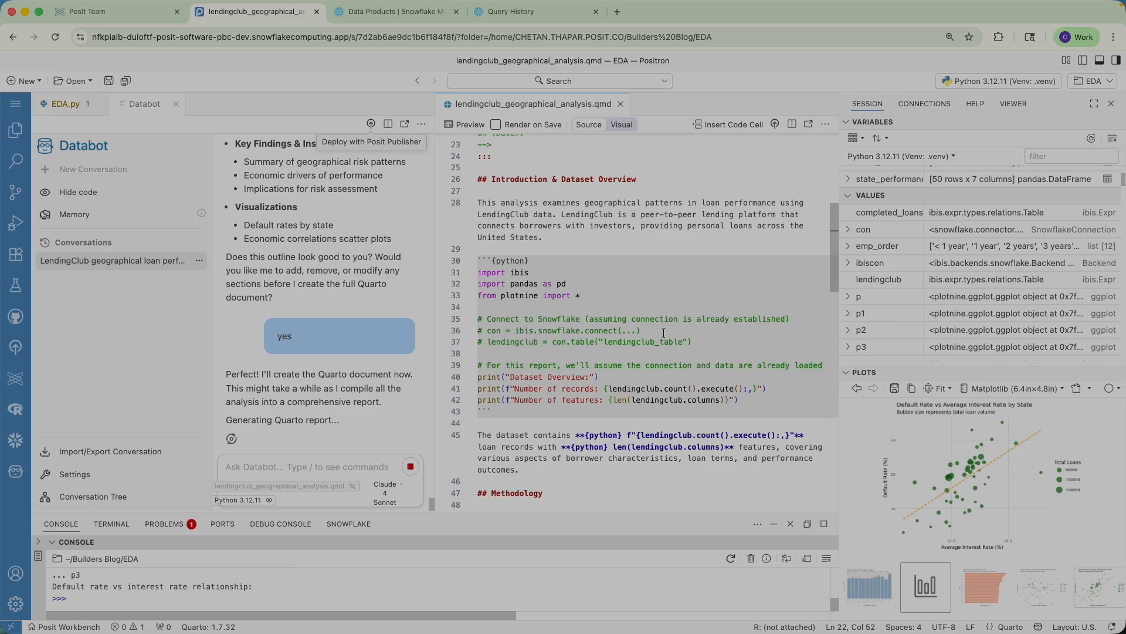
{"action": "scroll", "coordinate": [664, 332], "scroll_direction": "down", "scroll_amount": 12}
{"action": "scroll", "coordinate": [666, 335], "scroll_direction": "down", "scroll_amount": 8}
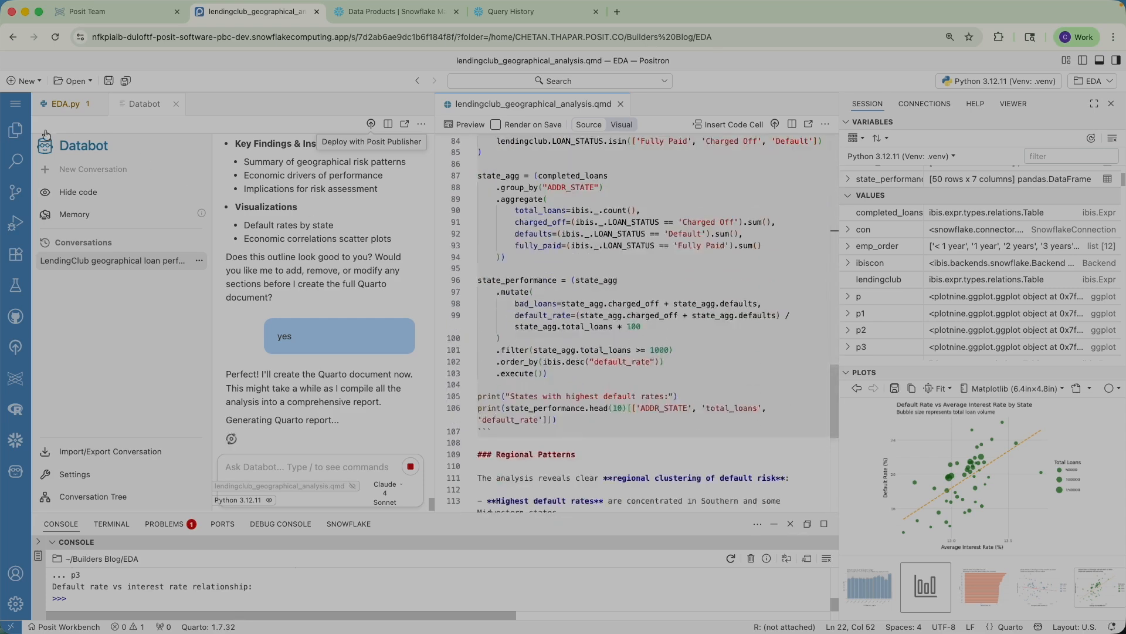
Step: Show the EDA project's file tree in the Explorer beside the finished report
{"action": "left_click", "coordinate": [15, 130]}
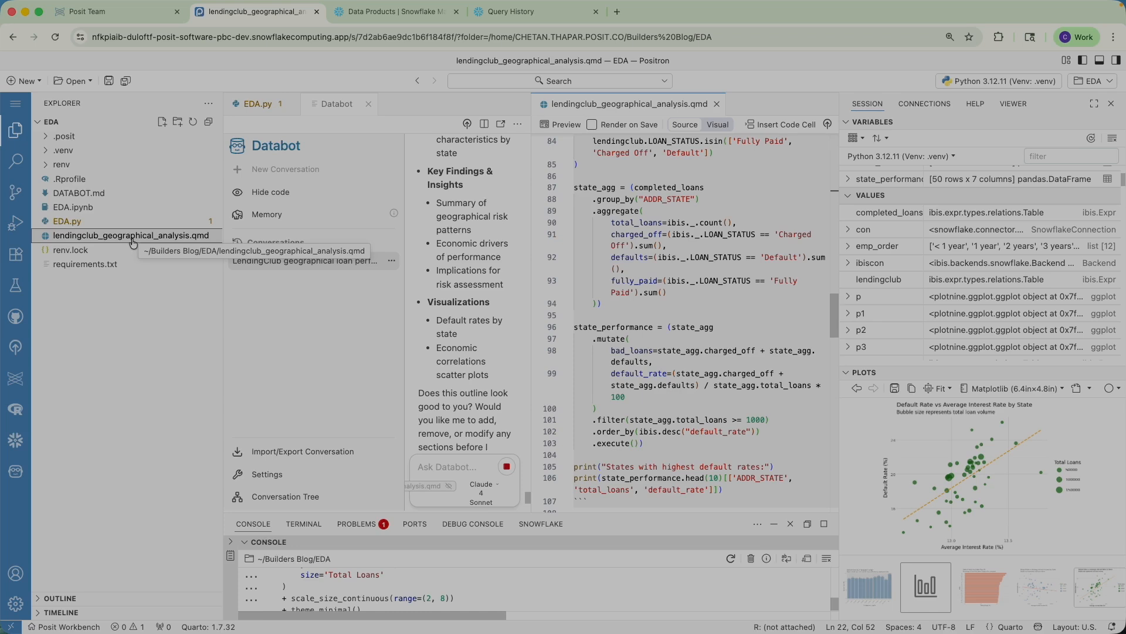
{"action": "scroll", "coordinate": [675, 286], "scroll_direction": "down", "scroll_amount": 9}
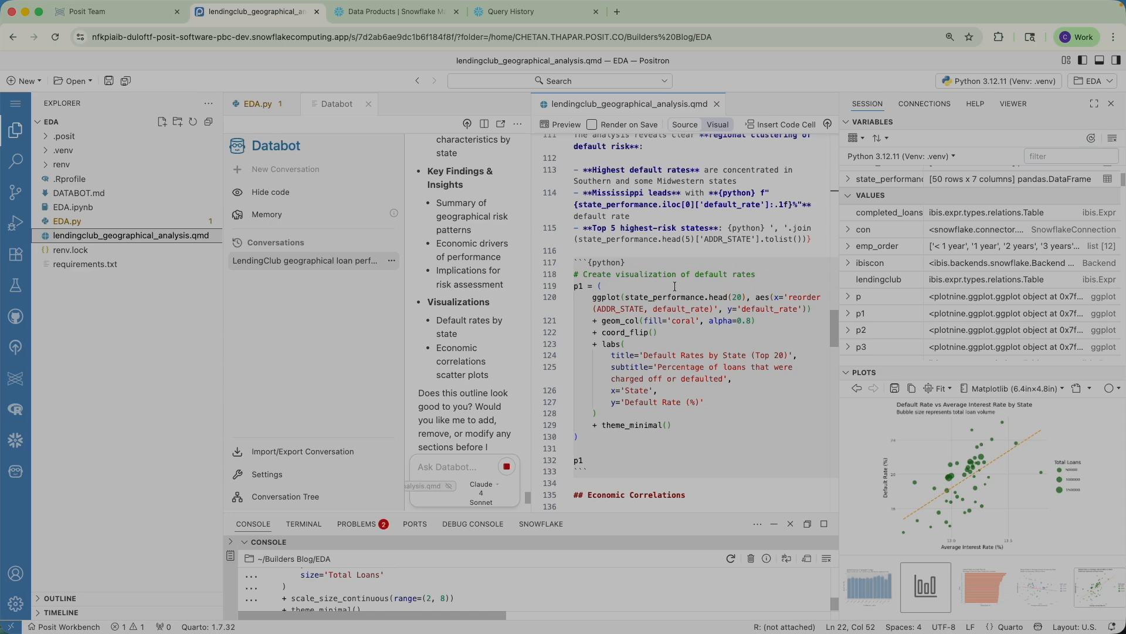
{"action": "scroll", "coordinate": [697, 311], "scroll_direction": "down", "scroll_amount": 4}
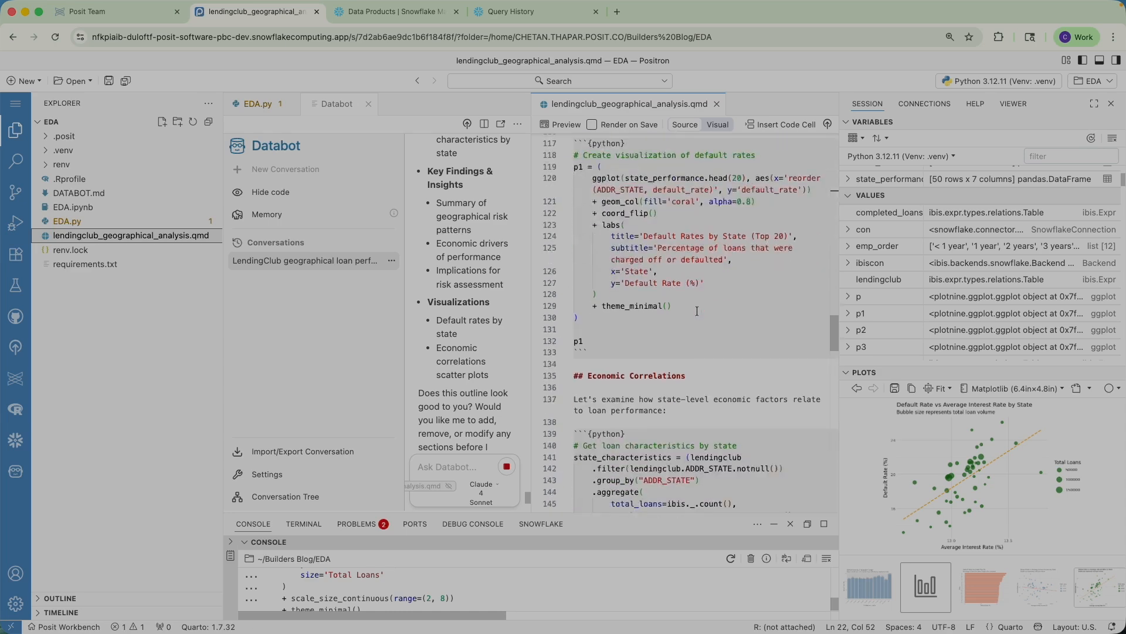
{"action": "scroll", "coordinate": [698, 315], "scroll_direction": "down", "scroll_amount": 5}
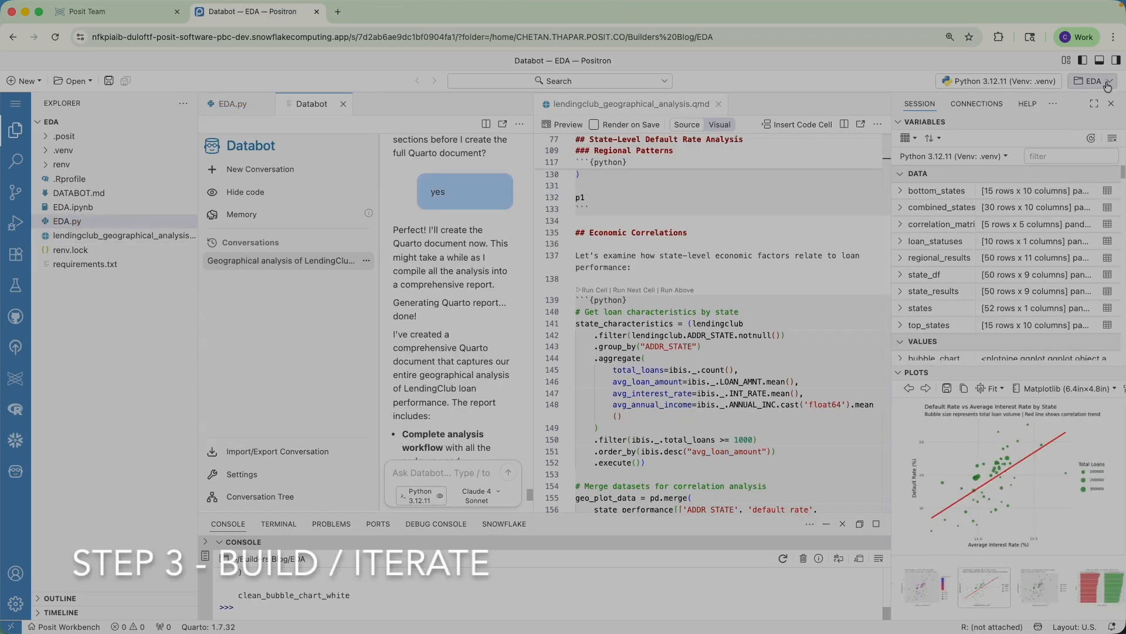
Step: Open the shiny-python-querychat project and find the querychat import on line 4 of app.py
{"action": "left_click", "coordinate": [1107, 86]}
{"action": "left_click", "coordinate": [1000, 224]}
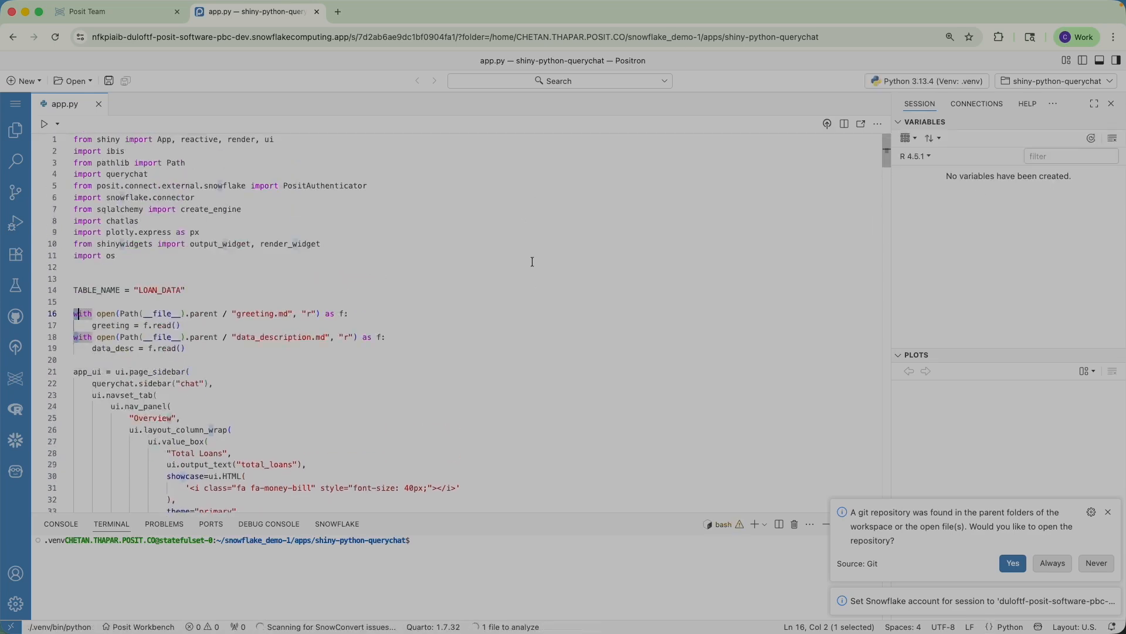
{"action": "key", "text": "super+f"}
{"action": "type", "text": "query"}
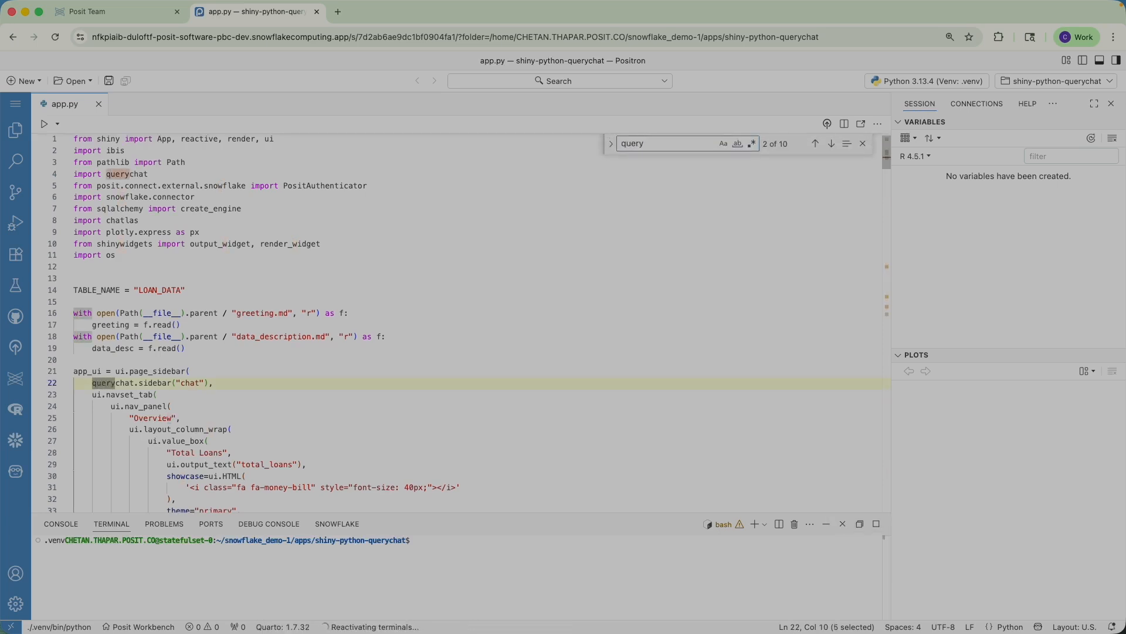
{"action": "left_click", "coordinate": [131, 175]}
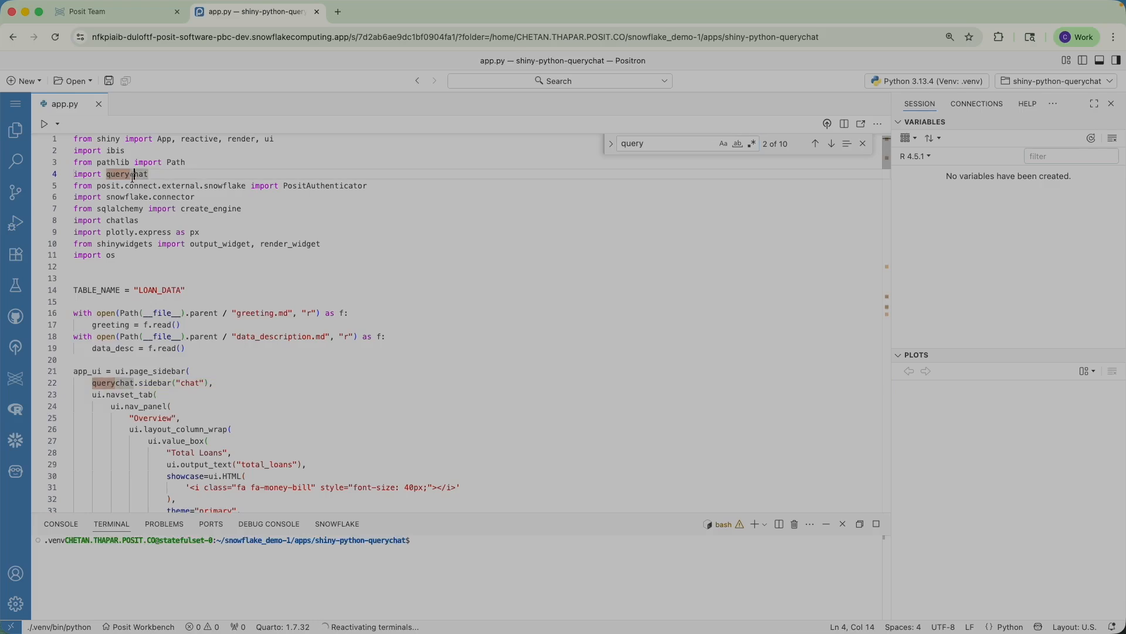
{"action": "scroll", "coordinate": [168, 372], "scroll_direction": "down", "scroll_amount": 3}
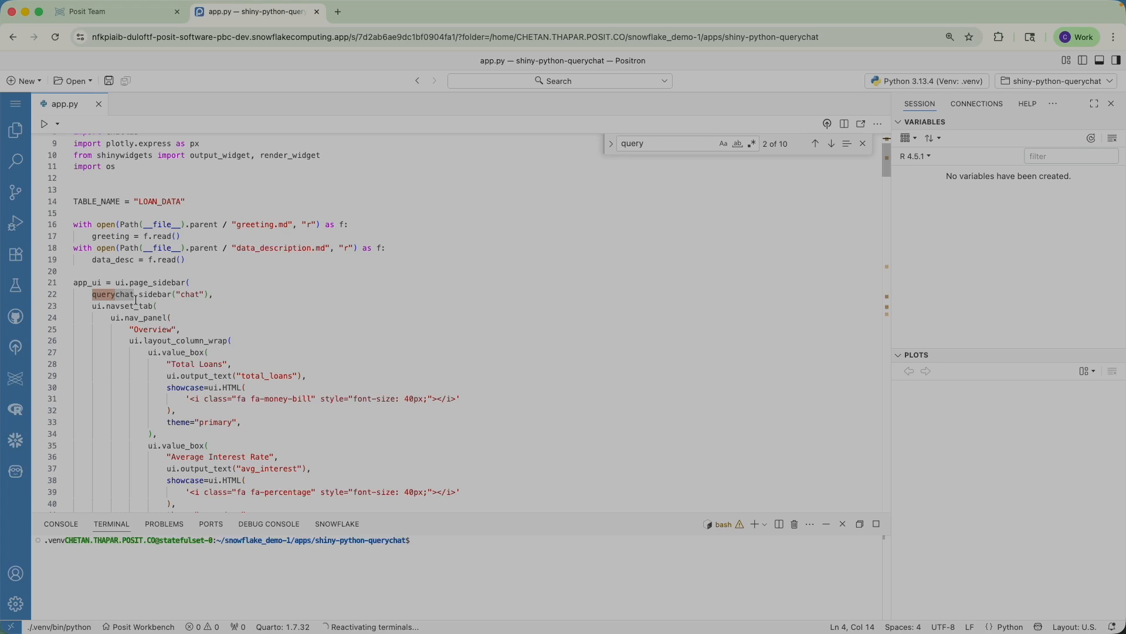
Step: Step through the chatlas occurrences in app.py, down to the Snowflake chat model setup
{"action": "key", "text": "super+f"}
{"action": "type", "text": "chatla"}
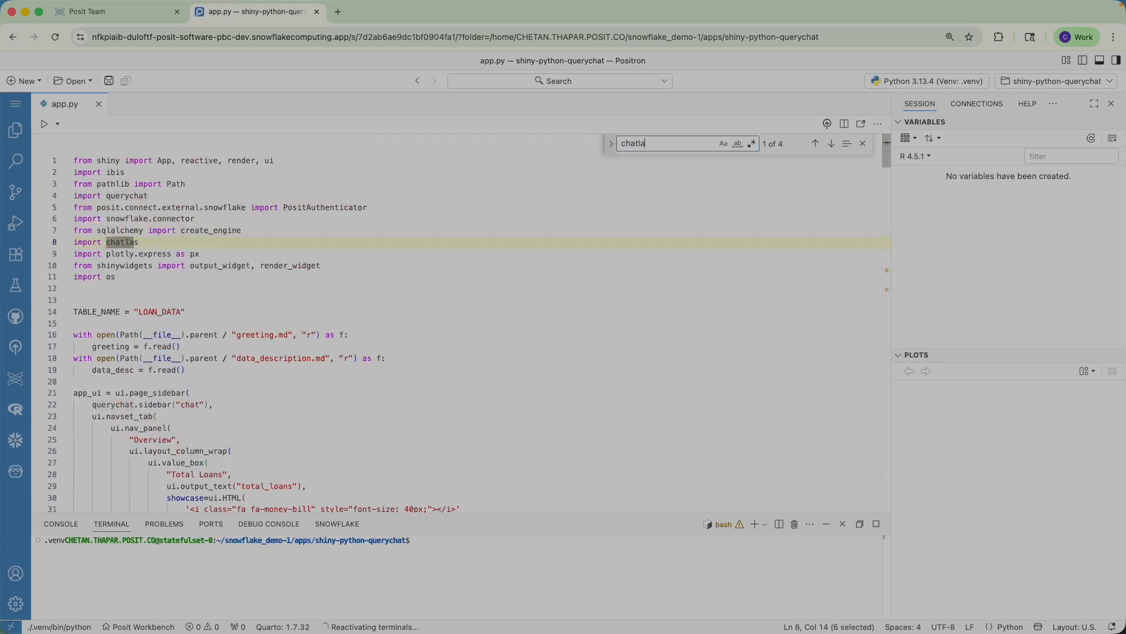
{"action": "left_click", "coordinate": [832, 143]}
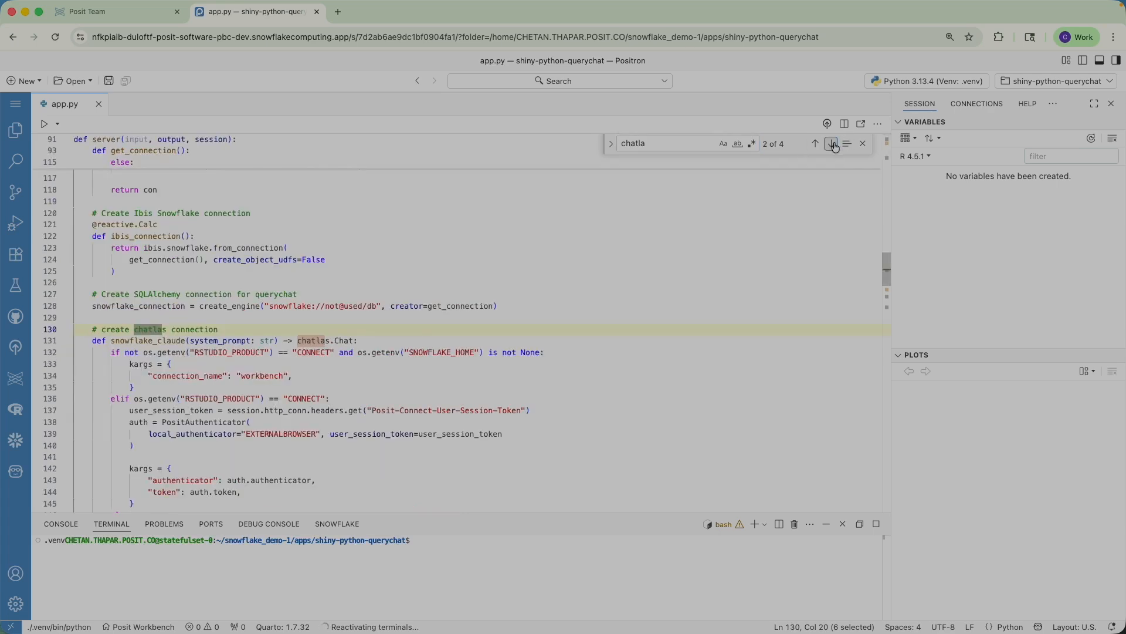
{"action": "left_click", "coordinate": [831, 143]}
{"action": "left_click", "coordinate": [832, 143]}
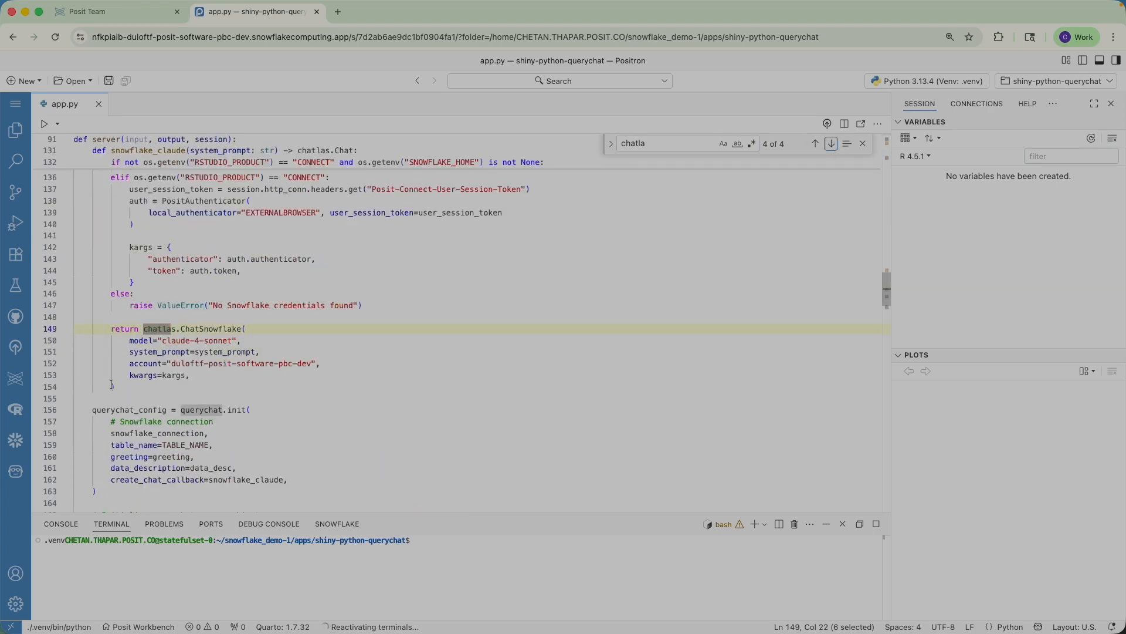
{"action": "left_click_drag", "start_coordinate": [270, 331], "coordinate": [161, 341]}
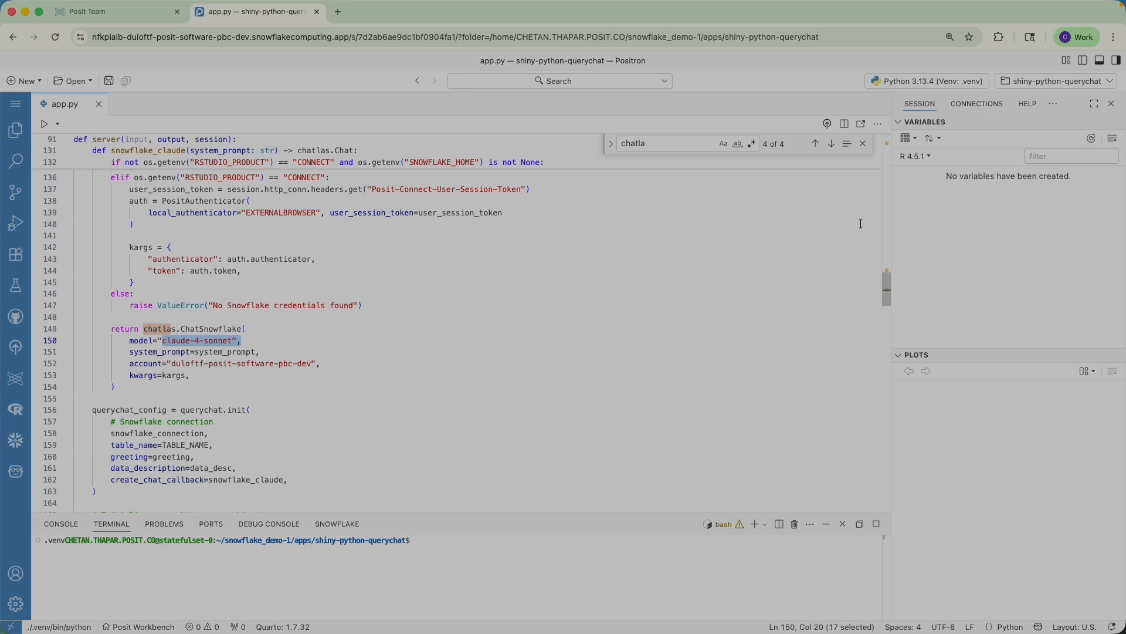
Step: Run app.py and widen the Viewer to show the dashboard with 2,260,702 total loans
{"action": "left_click", "coordinate": [863, 144]}
{"action": "left_click", "coordinate": [43, 125]}
{"action": "left_click_drag", "start_coordinate": [891, 249], "coordinate": [565, 530]}
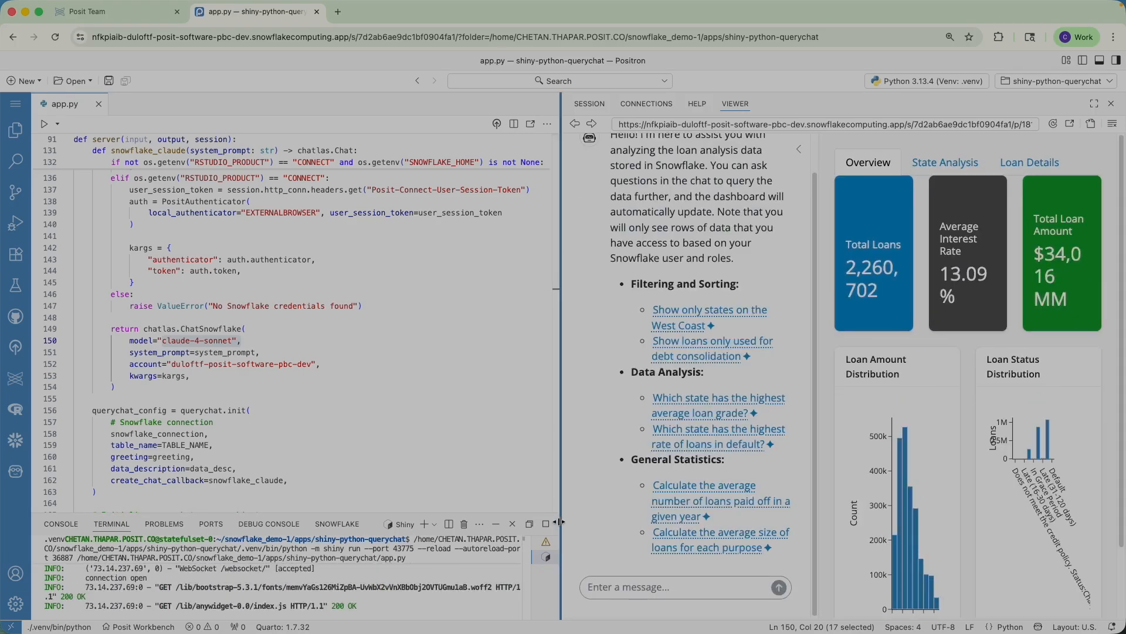
Step: Send the 'Show only states on the West Coast' suggestion in the dashboard chat
{"action": "left_click_drag", "start_coordinate": [559, 522], "coordinate": [376, 504]}
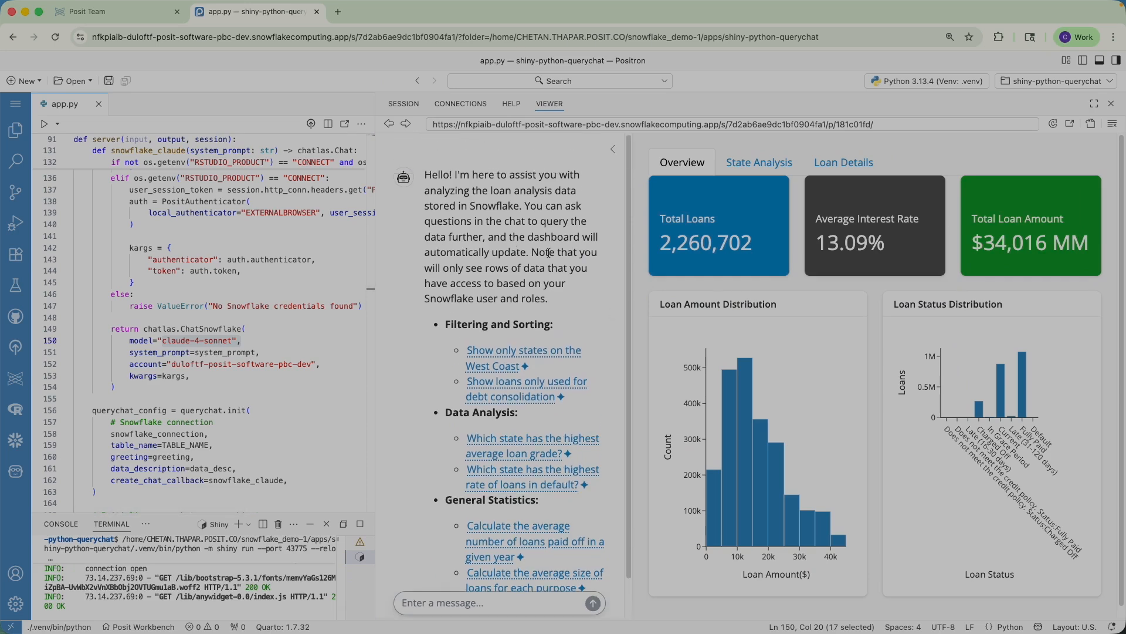
{"action": "scroll", "coordinate": [551, 256], "scroll_direction": "down", "scroll_amount": 1}
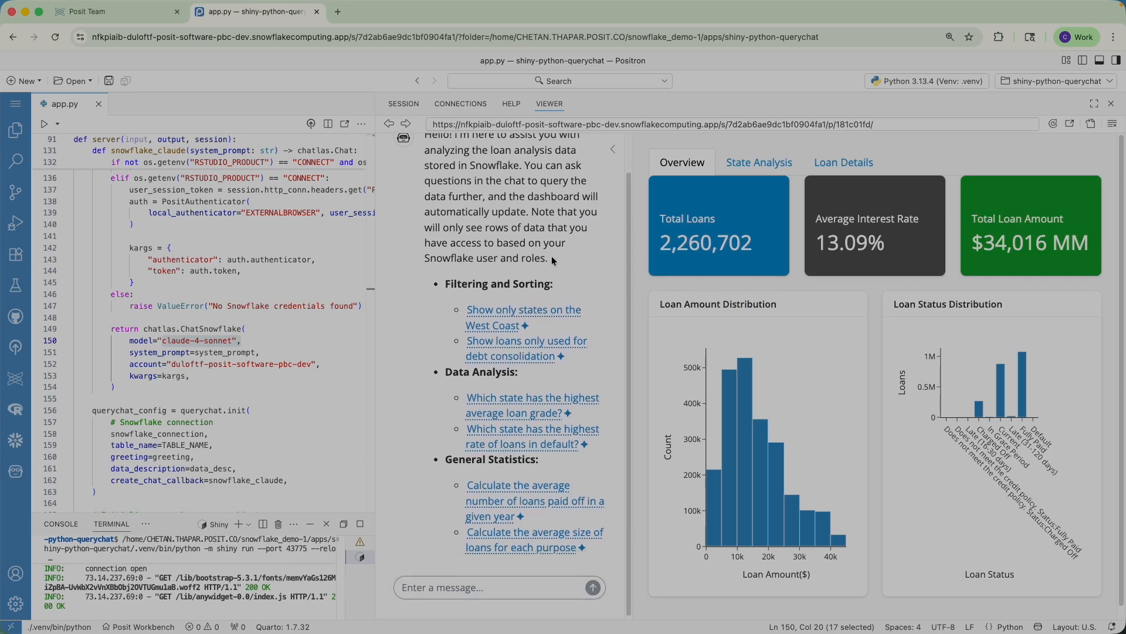
{"action": "left_click", "coordinate": [521, 313]}
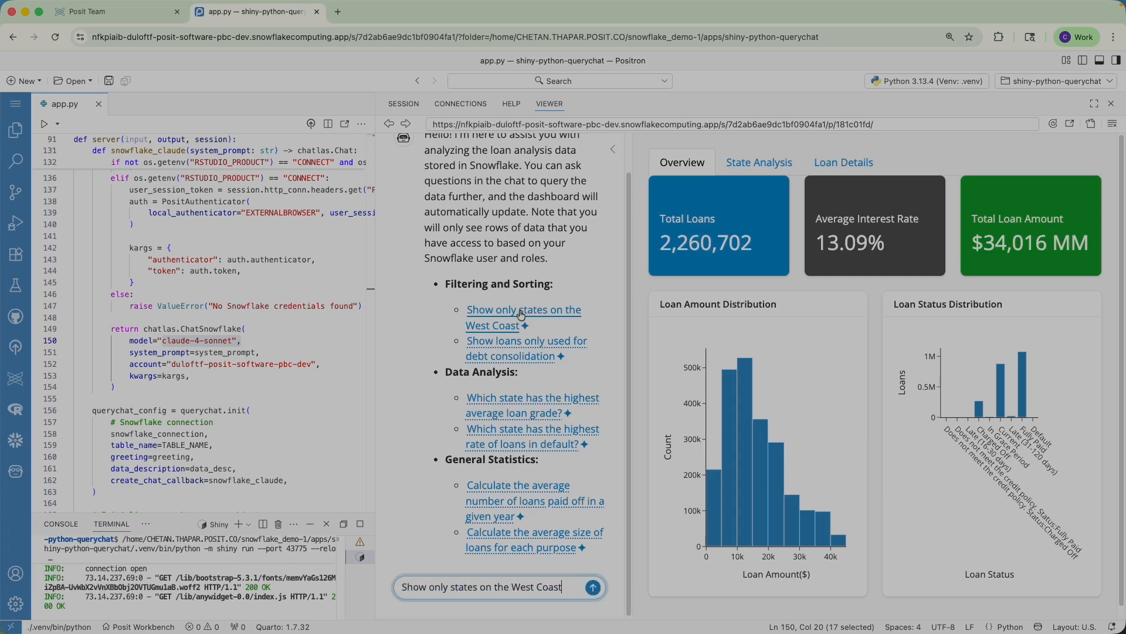
{"action": "left_click", "coordinate": [594, 588]}
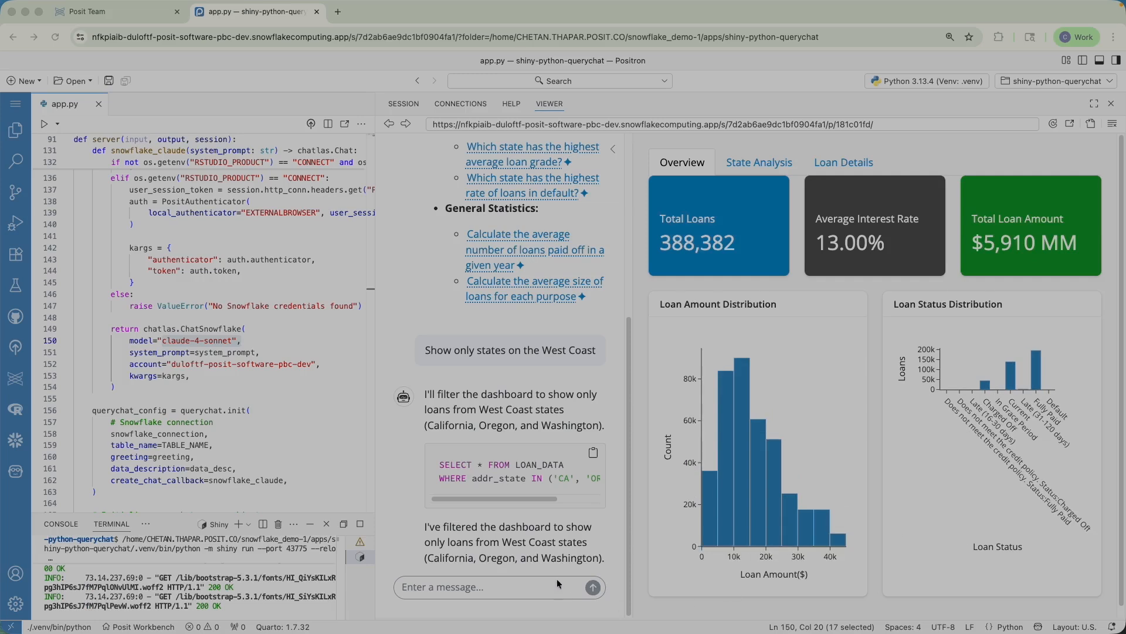
Step: Compare the State Analysis and Overview tabs for the 388,382 filtered CA, WA and OR loans
{"action": "left_click", "coordinate": [773, 163]}
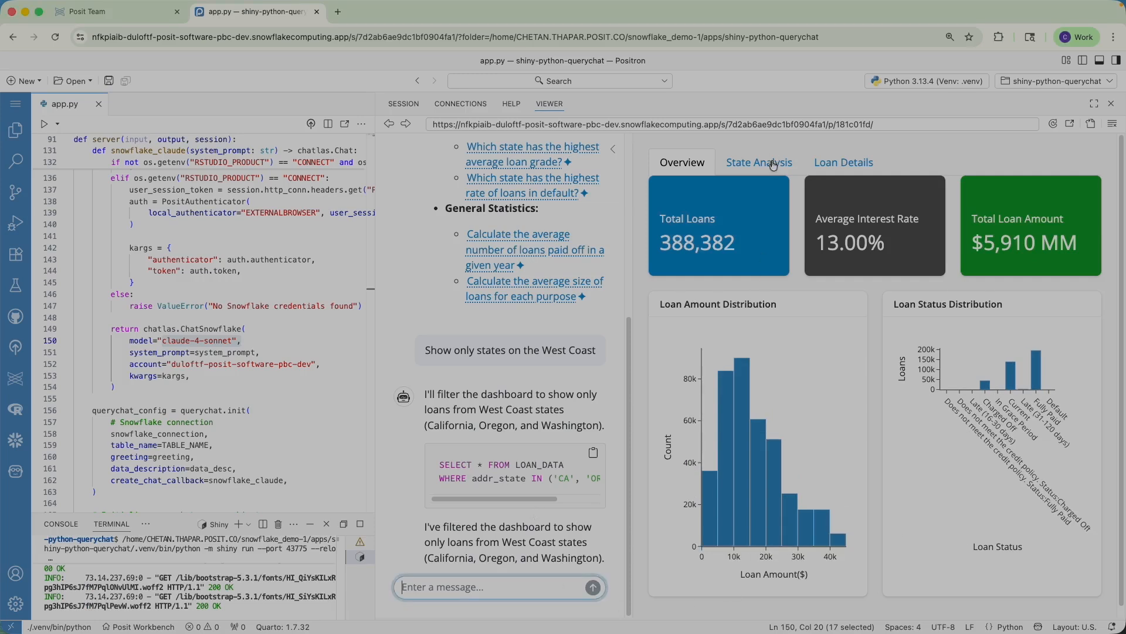
{"action": "left_click", "coordinate": [773, 164]}
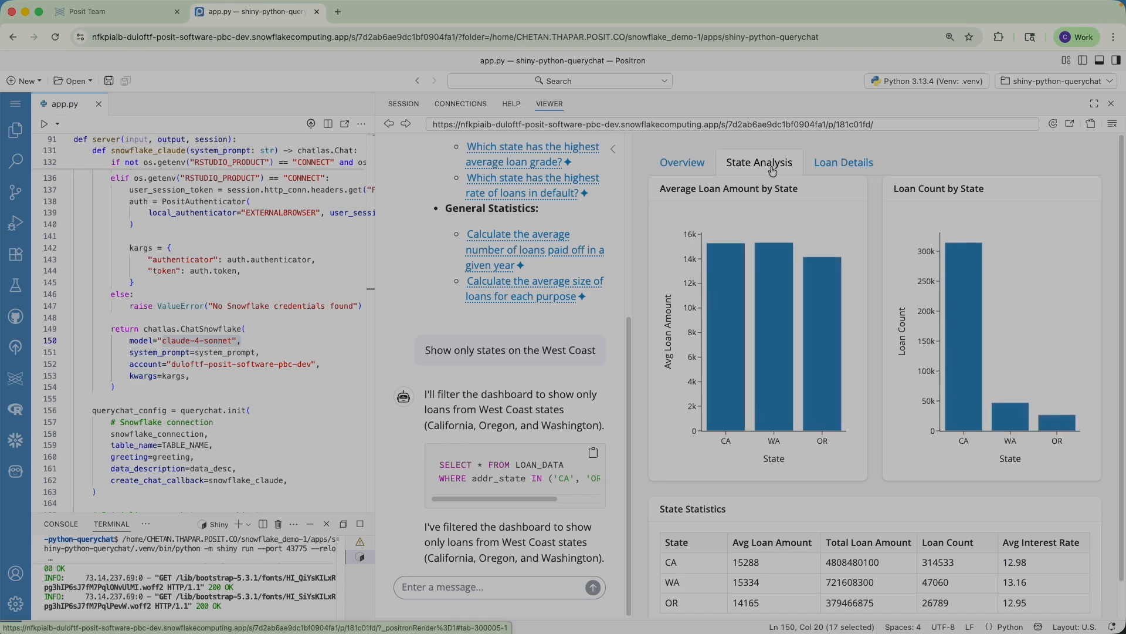
{"action": "left_click", "coordinate": [673, 163]}
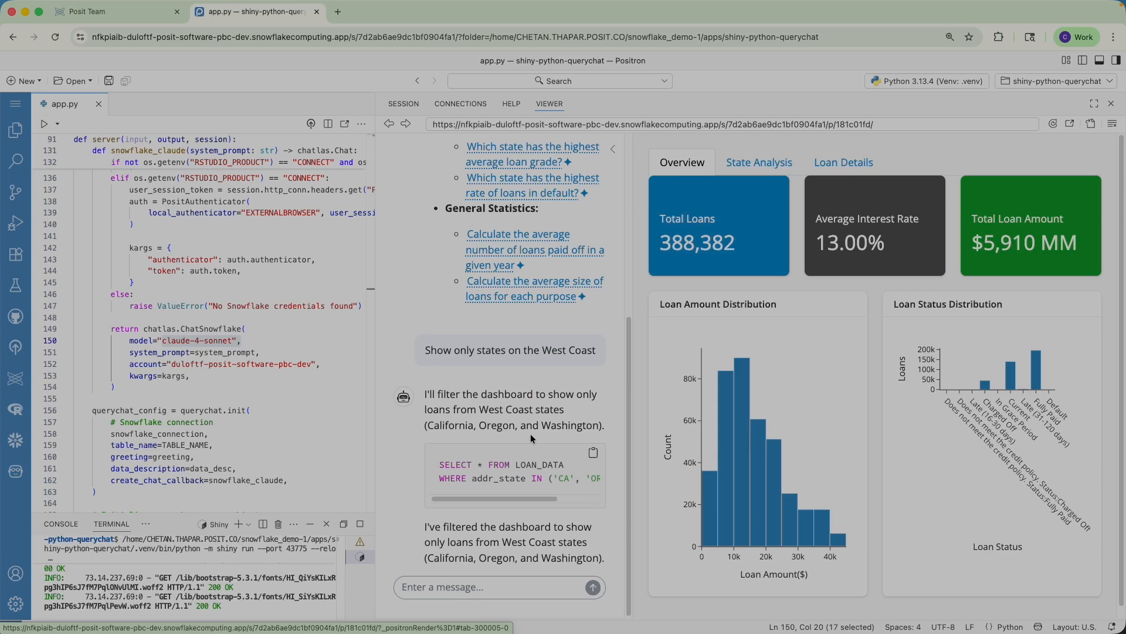
{"action": "left_click", "coordinate": [769, 165]}
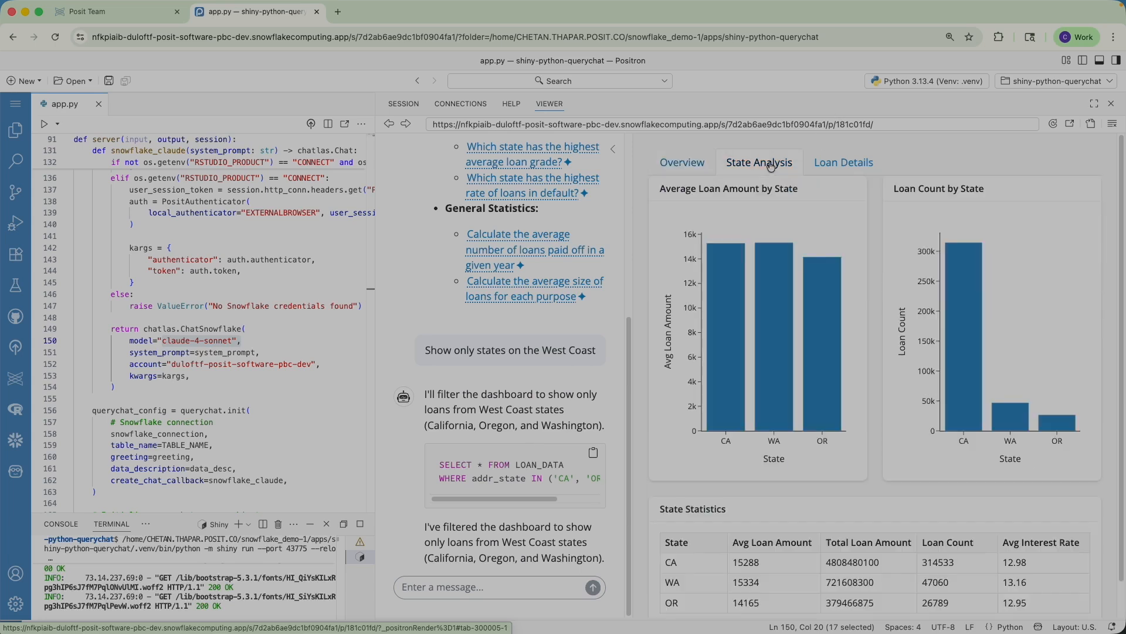
{"action": "left_click", "coordinate": [683, 164]}
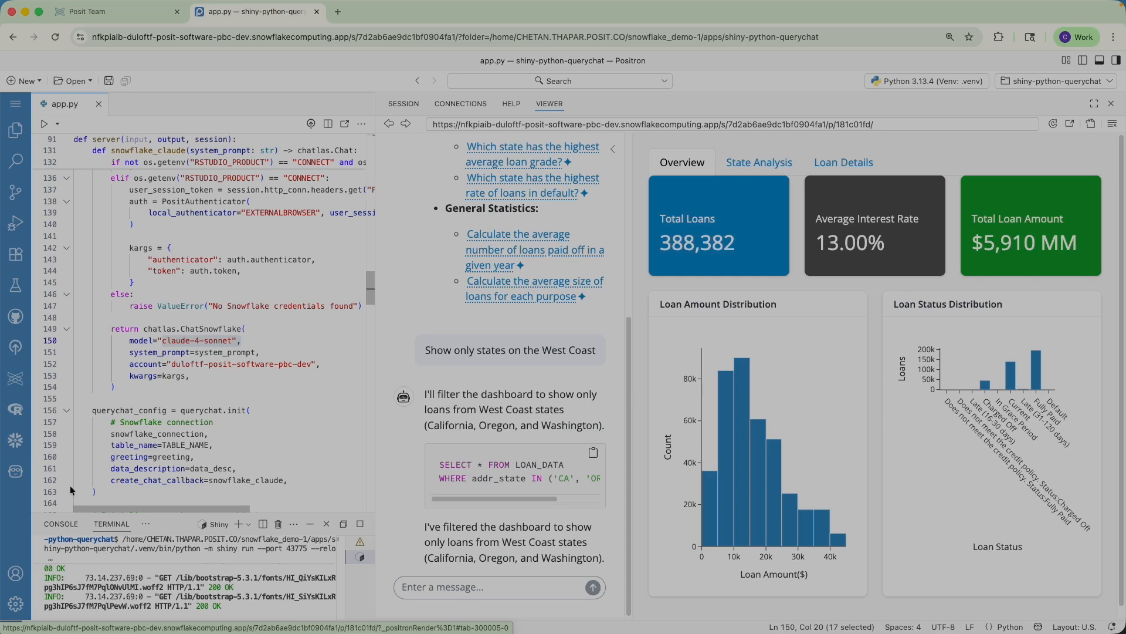
Step: Send Positron Assistant a default-rate-by-state request, then widen the editor to follow its app.py edits
{"action": "left_click", "coordinate": [17, 472]}
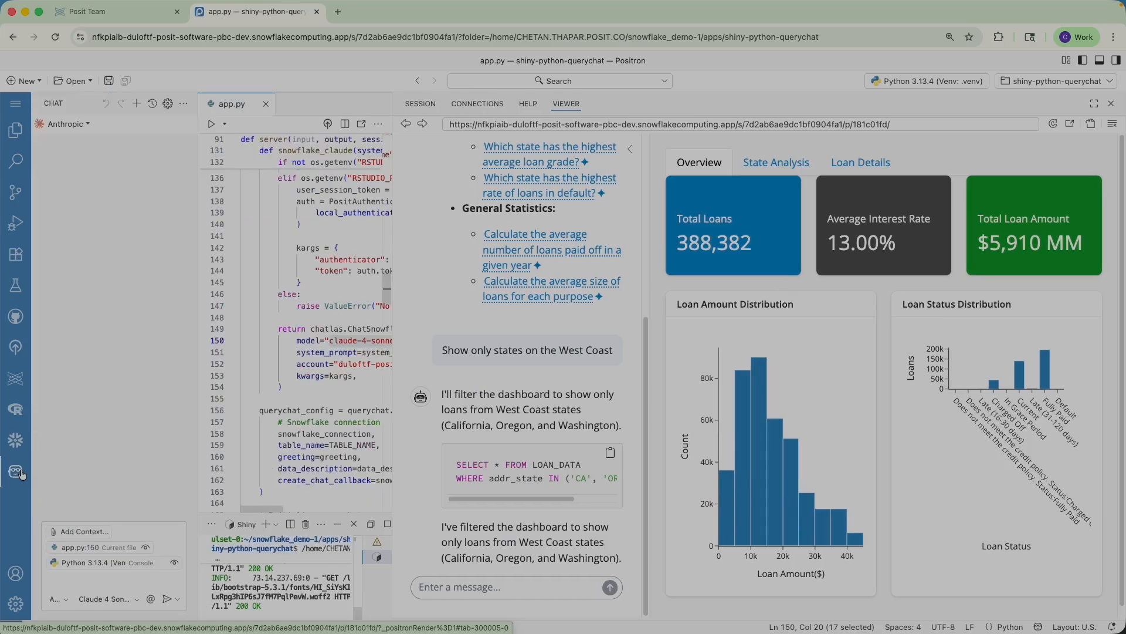
{"action": "left_click", "coordinate": [113, 575]}
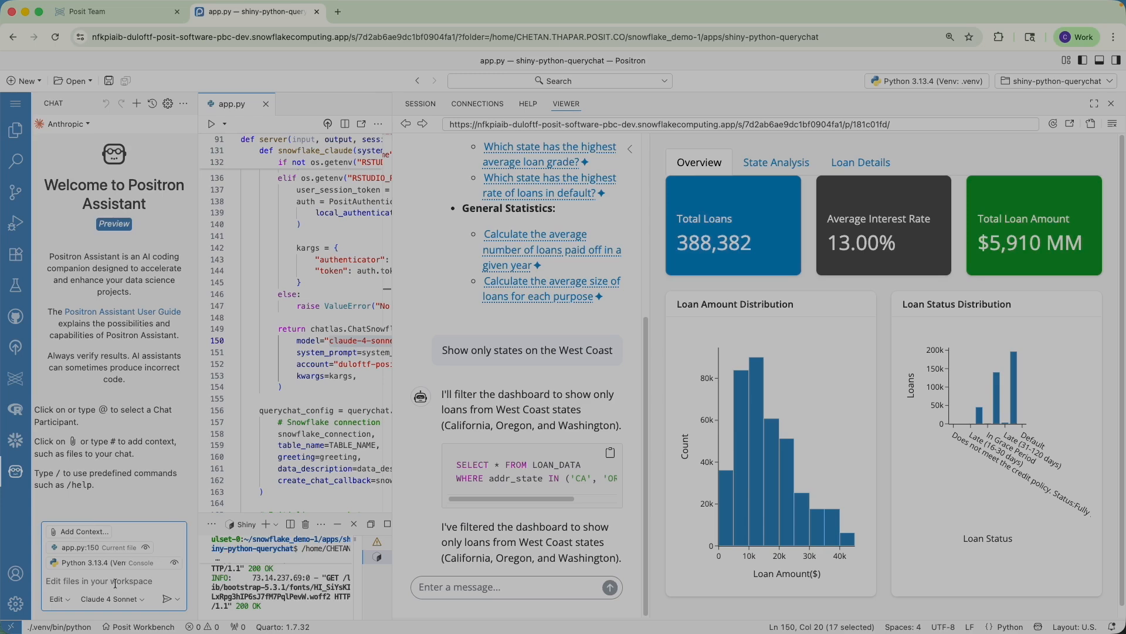
{"action": "type", "text": "calculate the default rate by state. Then, add a new table to the dashboard to display this in the State analysis section"}
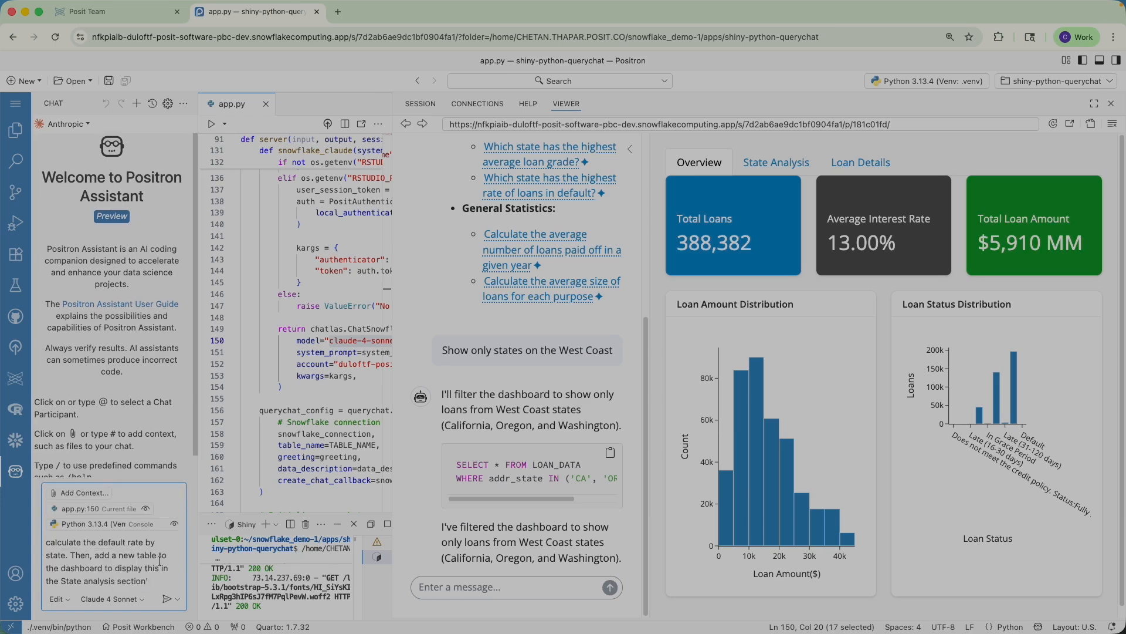
{"action": "key", "text": "Return"}
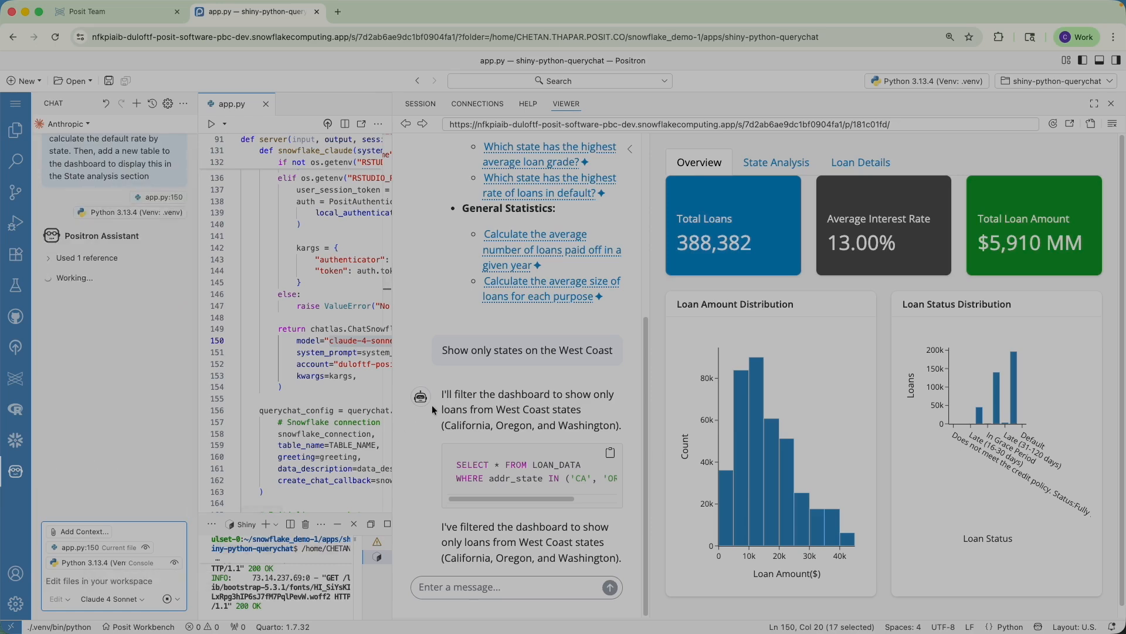
{"action": "left_click_drag", "start_coordinate": [393, 392], "coordinate": [680, 377]}
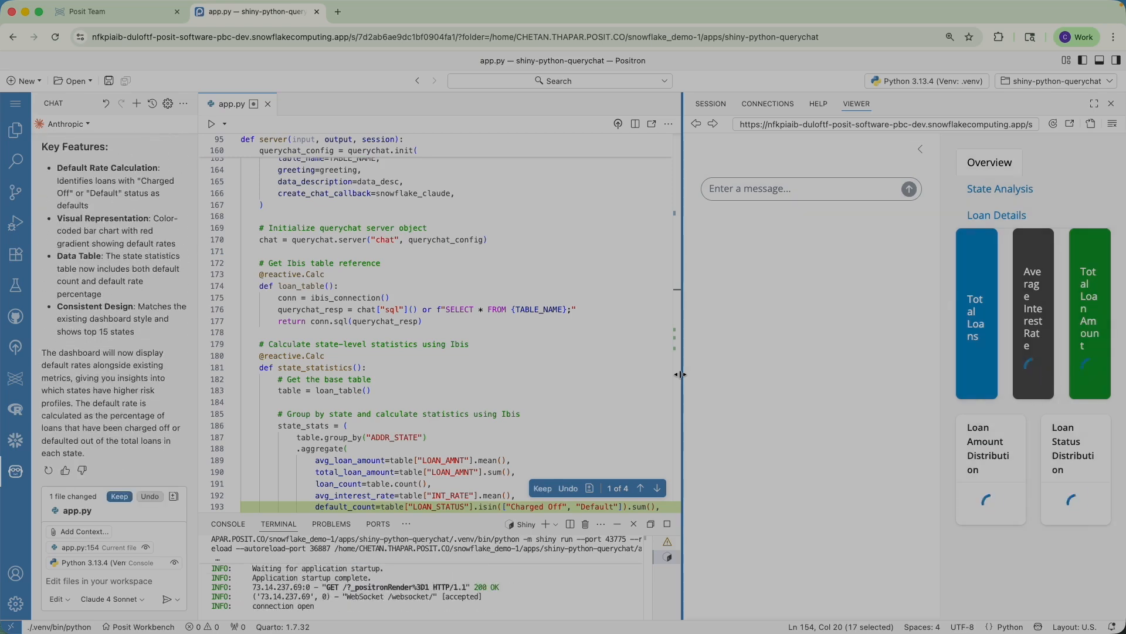
Step: Step through the four pending app.py changes, then widen the dashboard preview again
{"action": "left_click", "coordinate": [659, 491]}
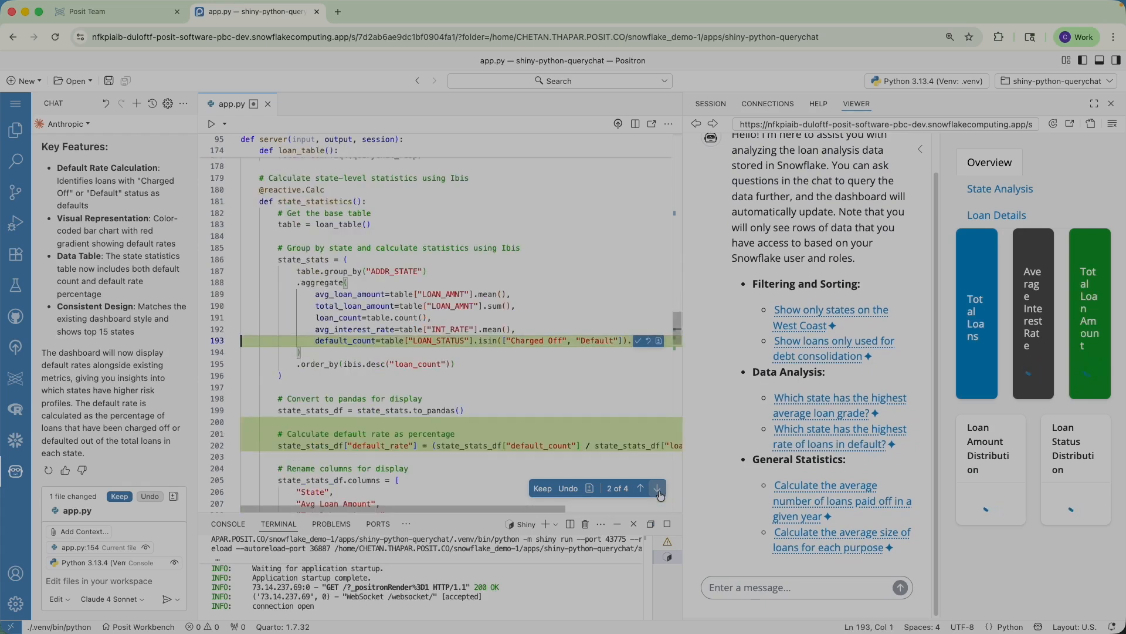
{"action": "left_click", "coordinate": [658, 490]}
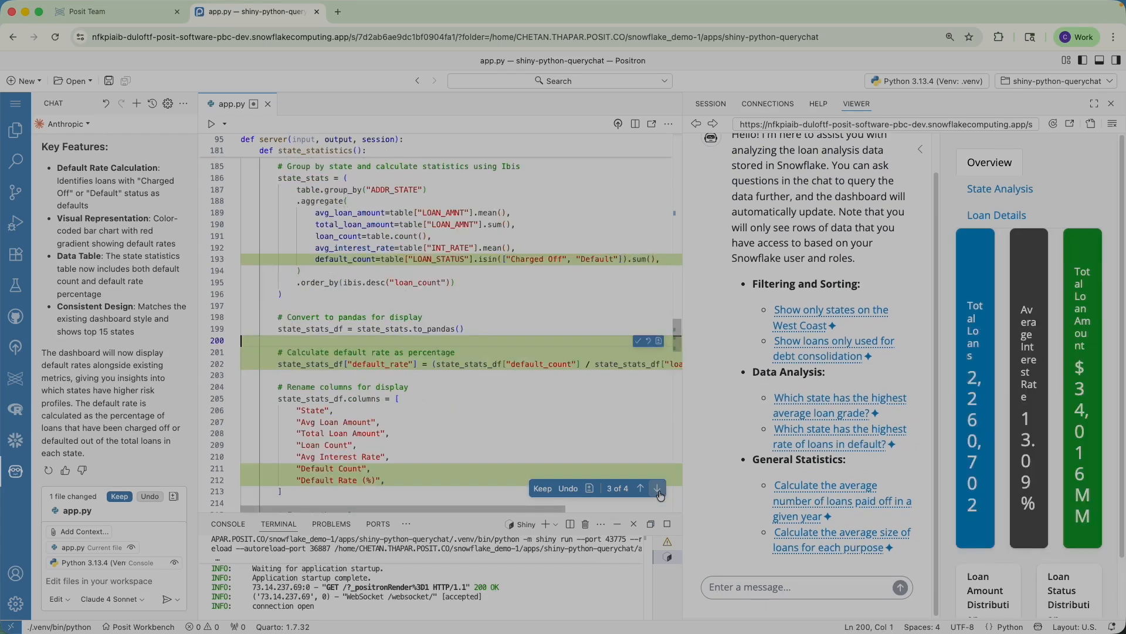
{"action": "left_click", "coordinate": [660, 490]}
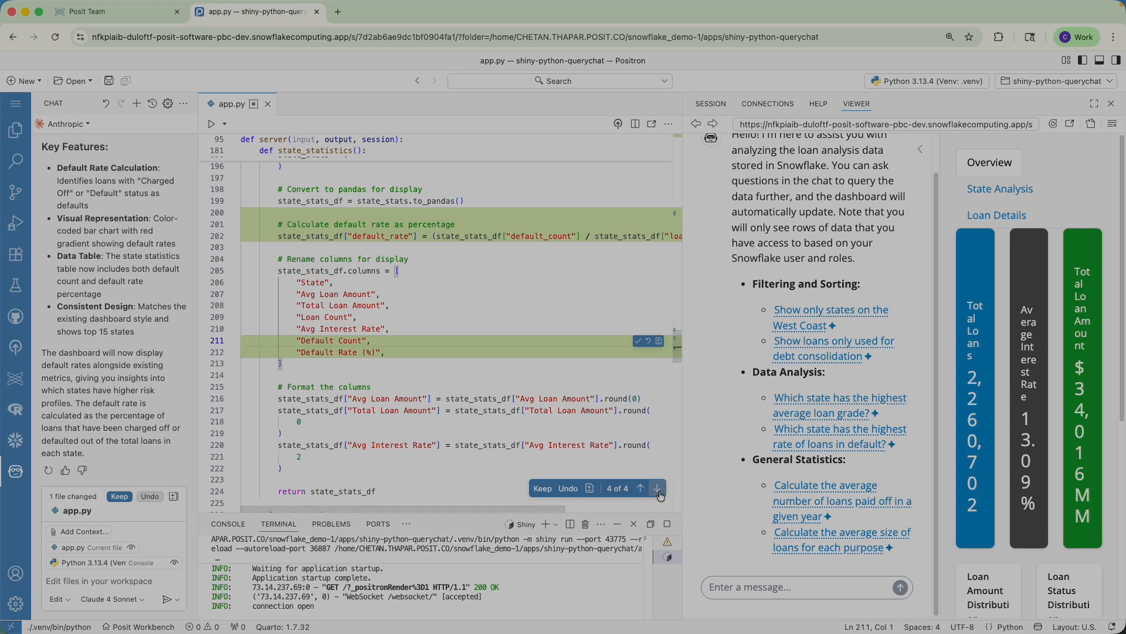
{"action": "left_click", "coordinate": [658, 489]}
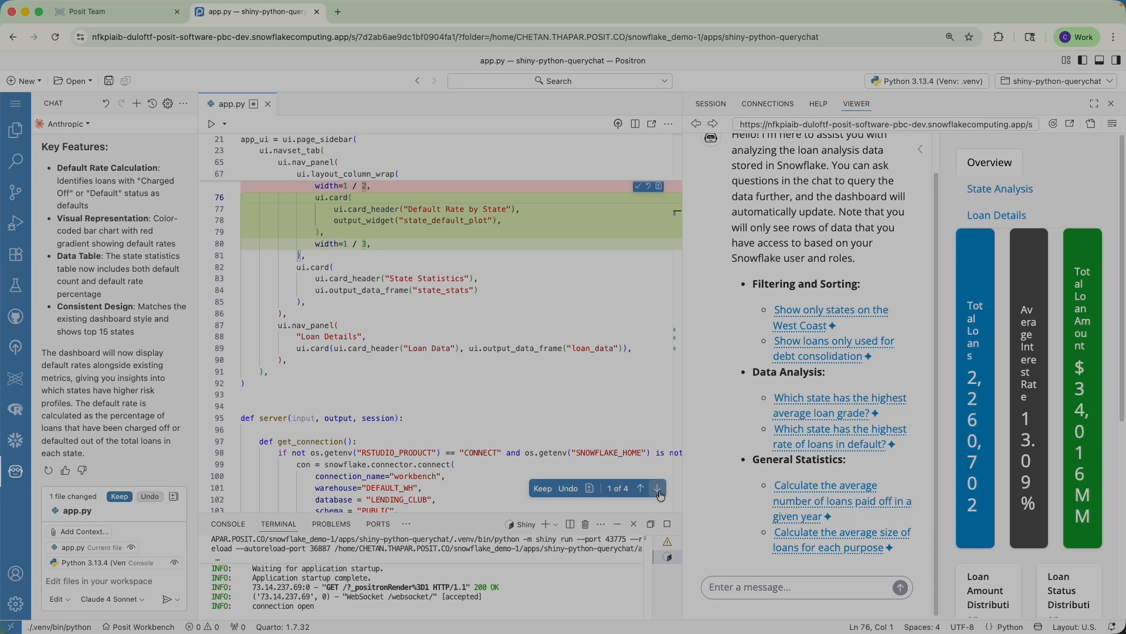
{"action": "left_click_drag", "start_coordinate": [684, 460], "coordinate": [474, 460]}
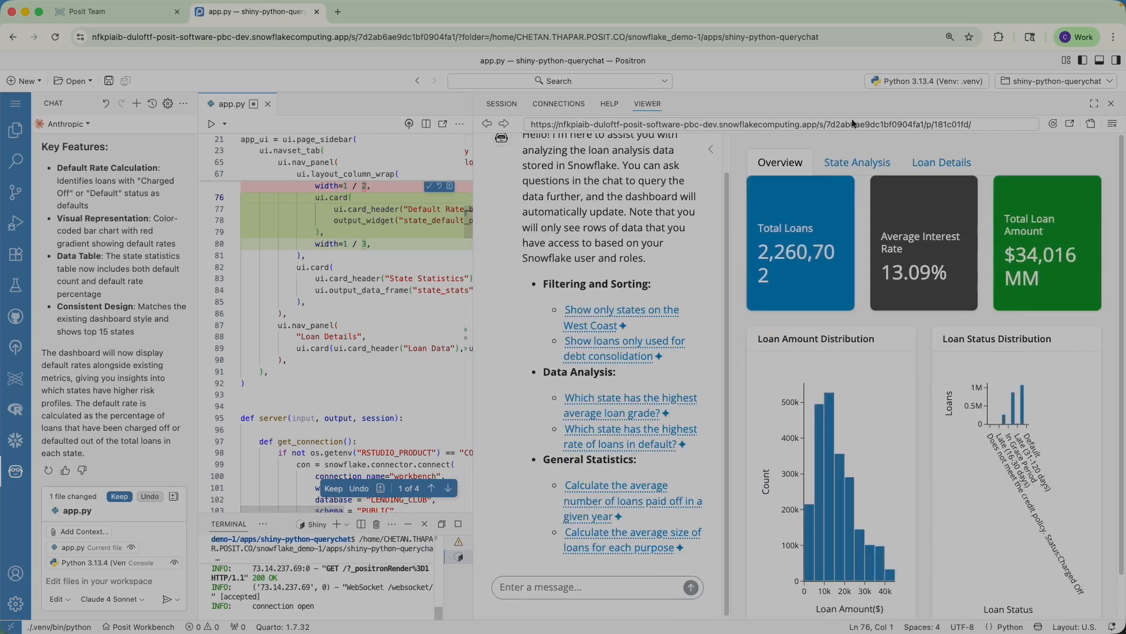
Step: Check the new State Analysis chart and table, then keep the assistant's app.py edits
{"action": "left_click", "coordinate": [867, 162]}
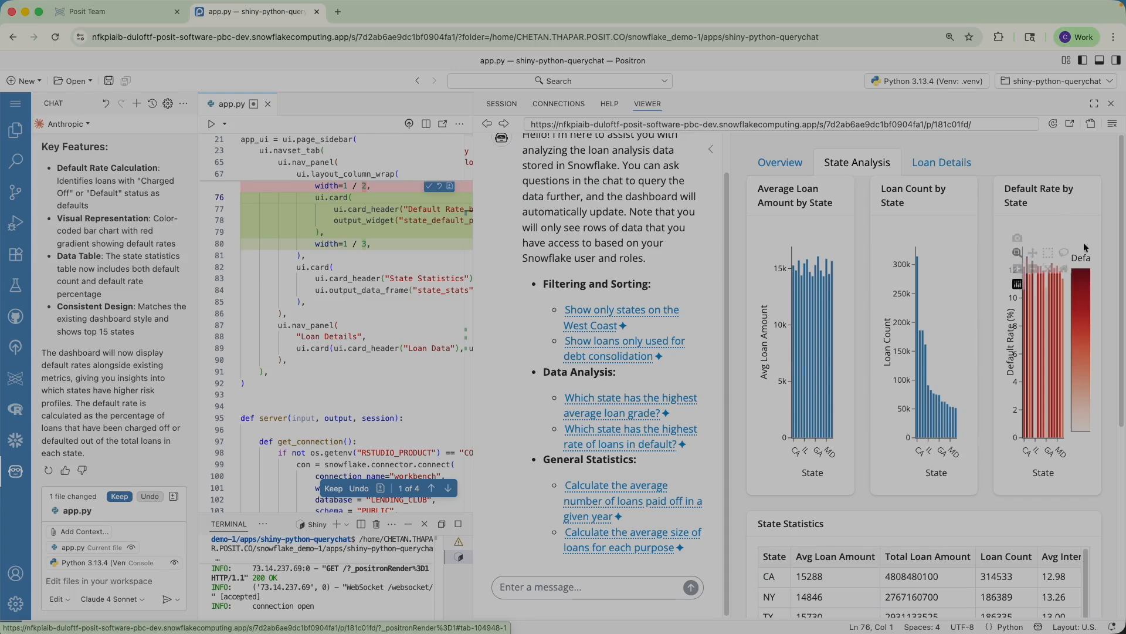
{"action": "left_click", "coordinate": [709, 150]}
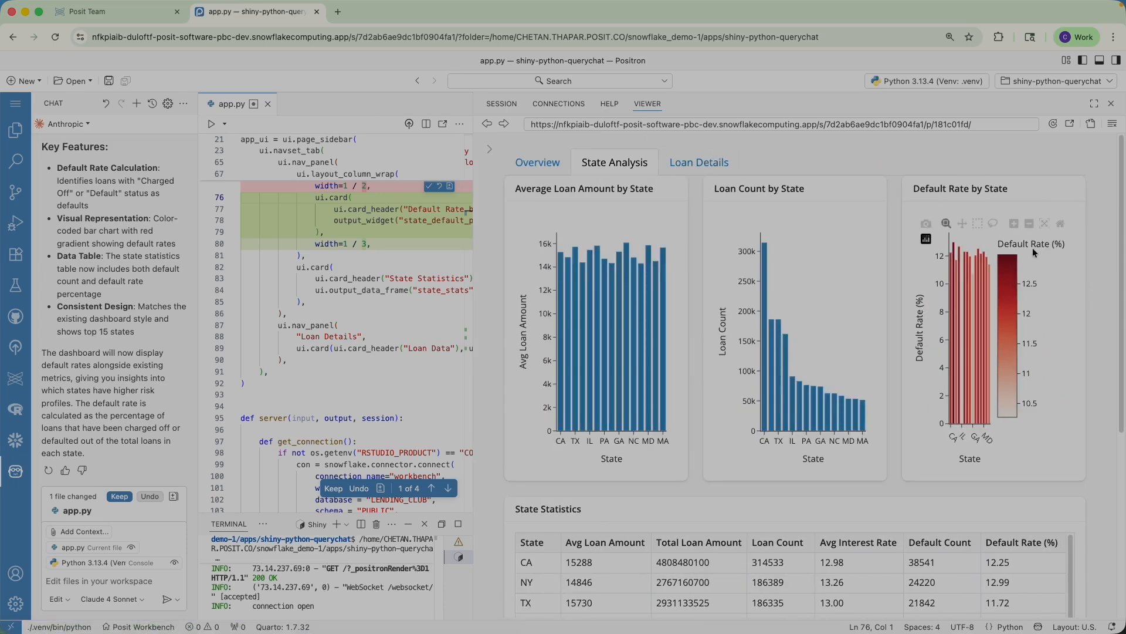
{"action": "left_click", "coordinate": [342, 490]}
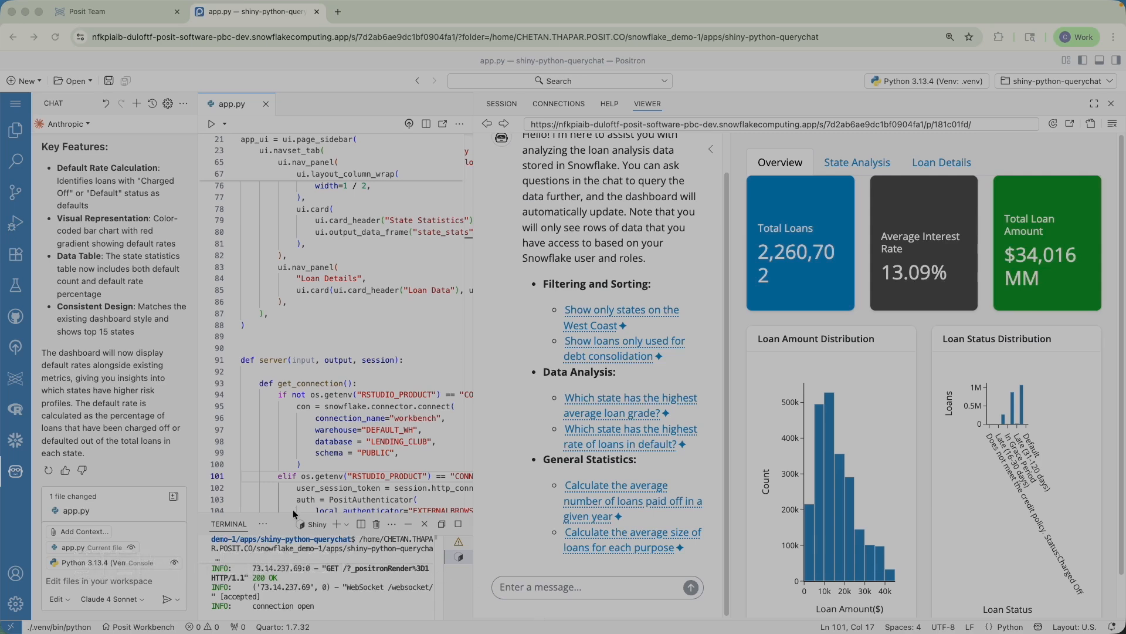
{"action": "left_click", "coordinate": [146, 11]}
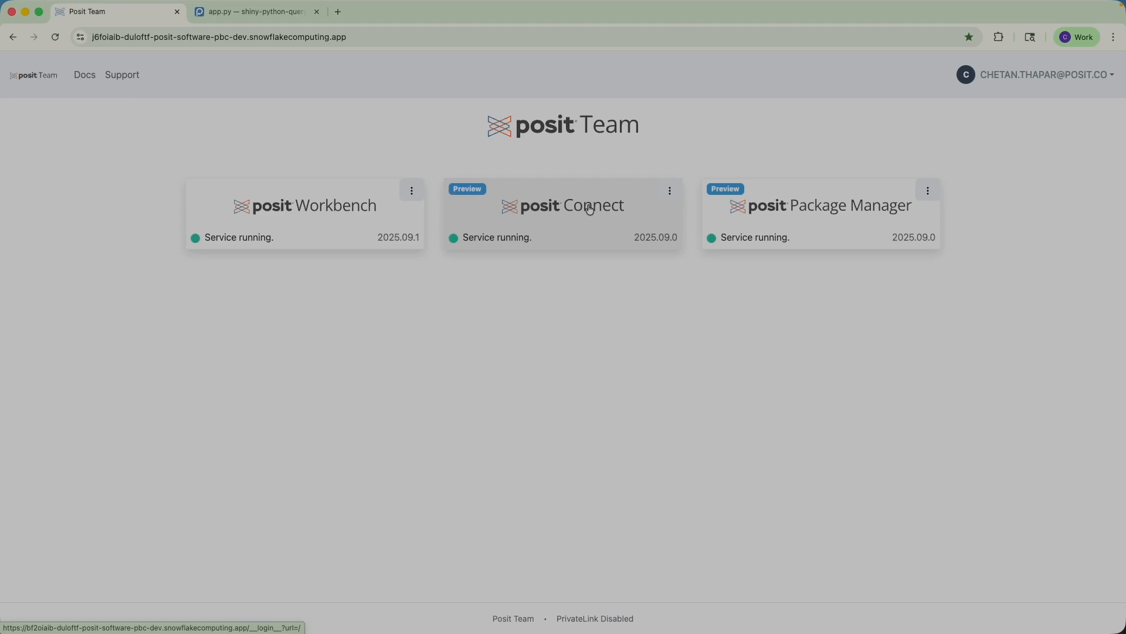
Step: Redeploy shiny-python-querychat_v2 to Posit Connect with Posit Publisher and confirm success in the log
{"action": "left_click", "coordinate": [251, 16]}
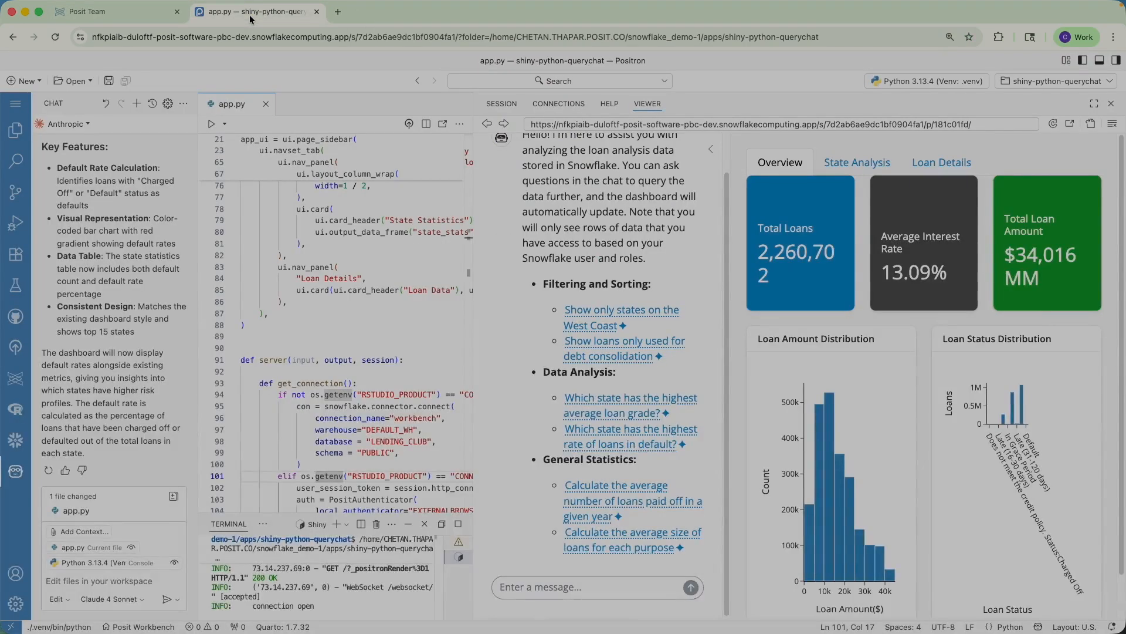
{"action": "left_click", "coordinate": [16, 348]}
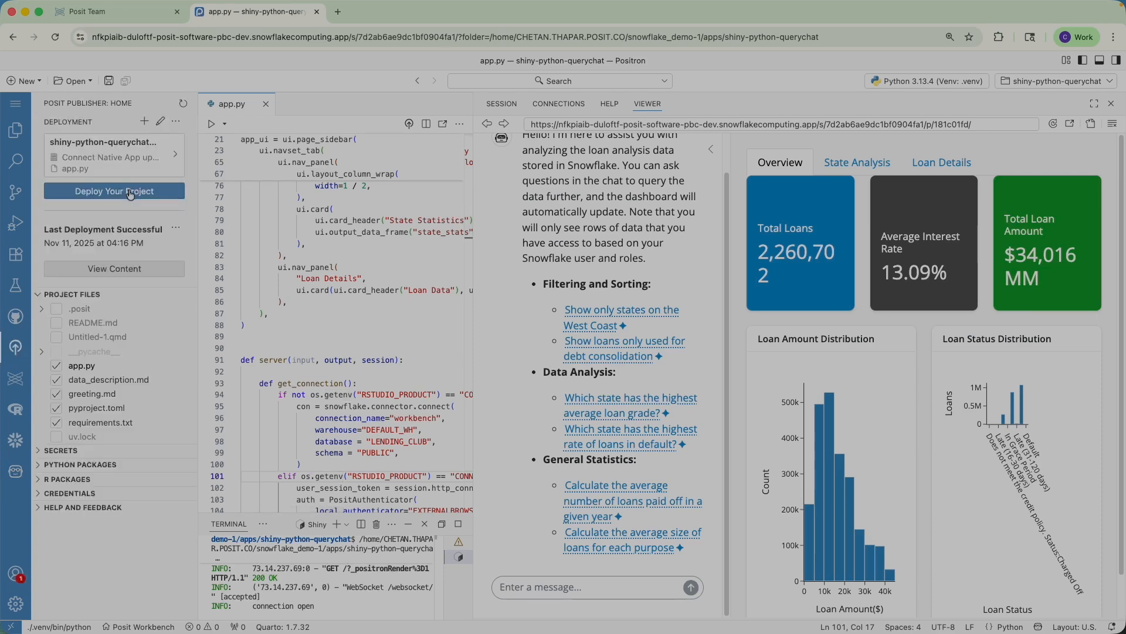
{"action": "left_click", "coordinate": [131, 193]}
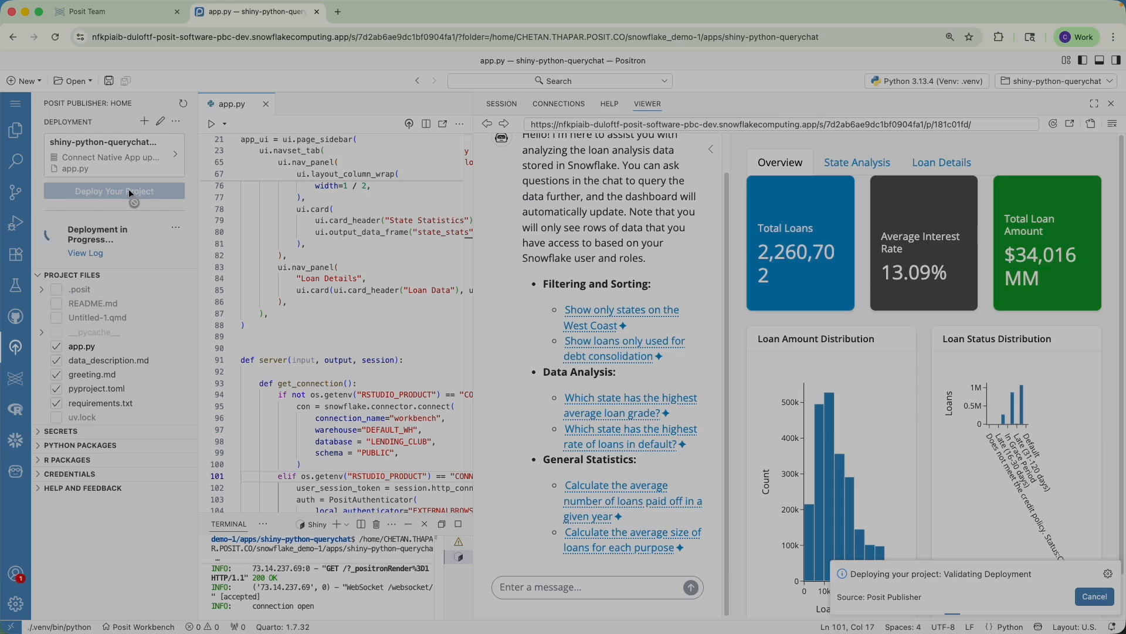
{"action": "left_click", "coordinate": [98, 255]}
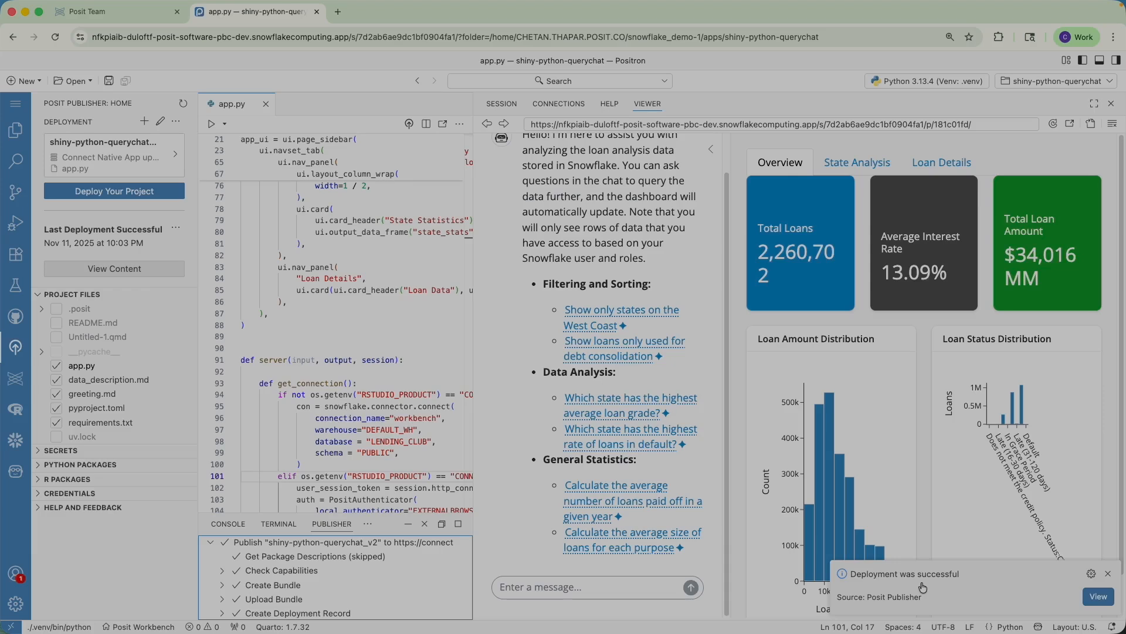
{"action": "left_click", "coordinate": [136, 19]}
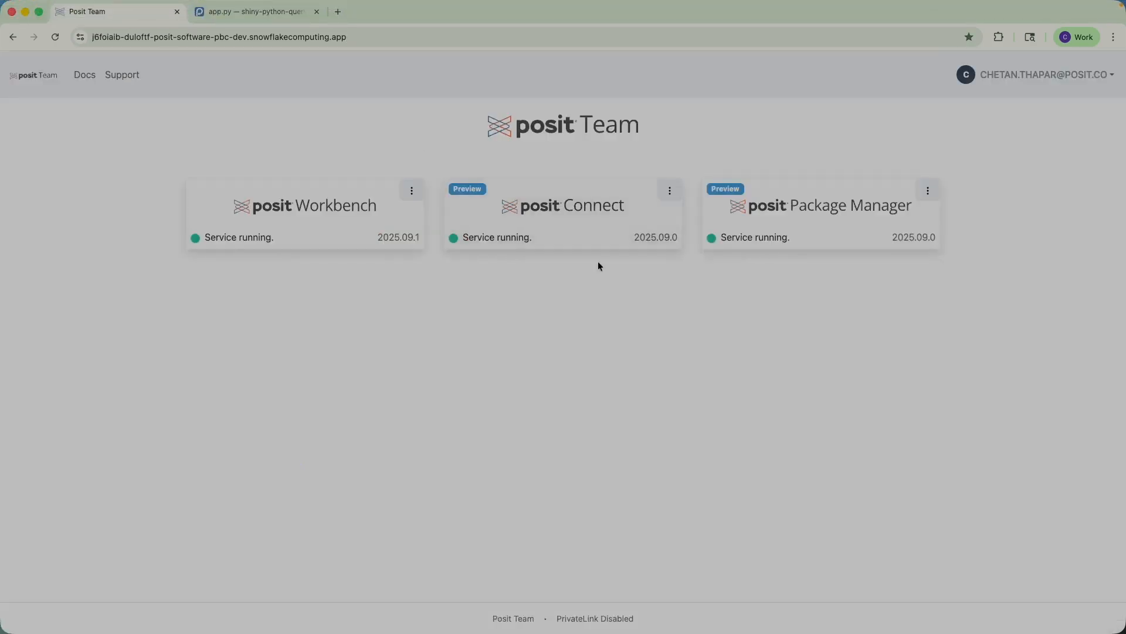
Step: Open Posit Connect from Posit Team and dismiss the Jump Start Examples dialog
{"action": "left_click", "coordinate": [593, 239]}
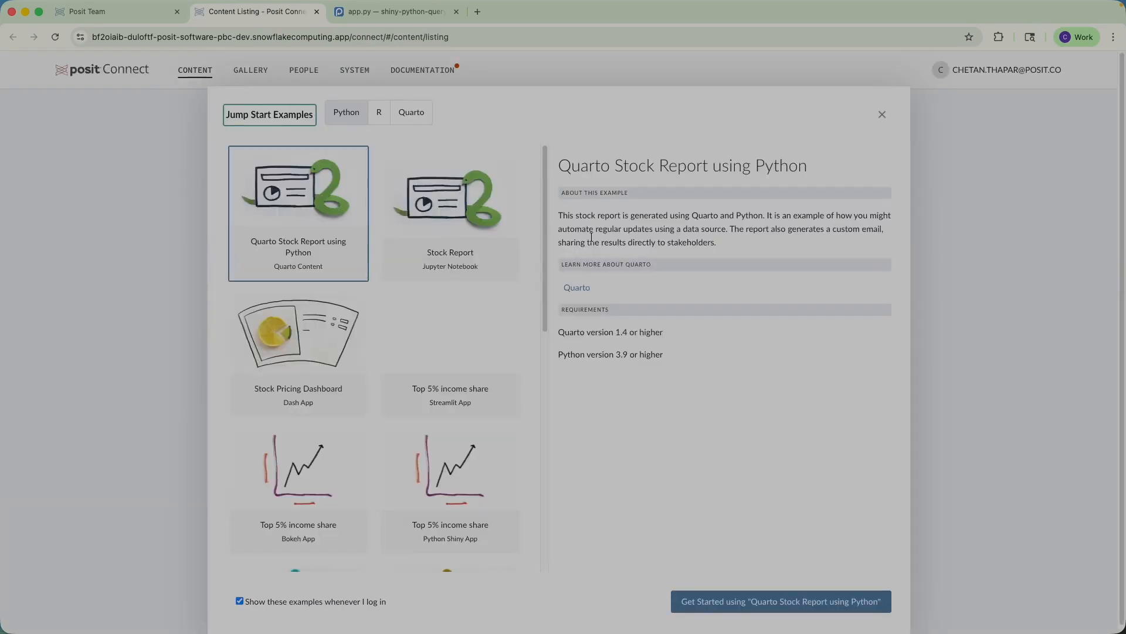
{"action": "left_click", "coordinate": [879, 115]}
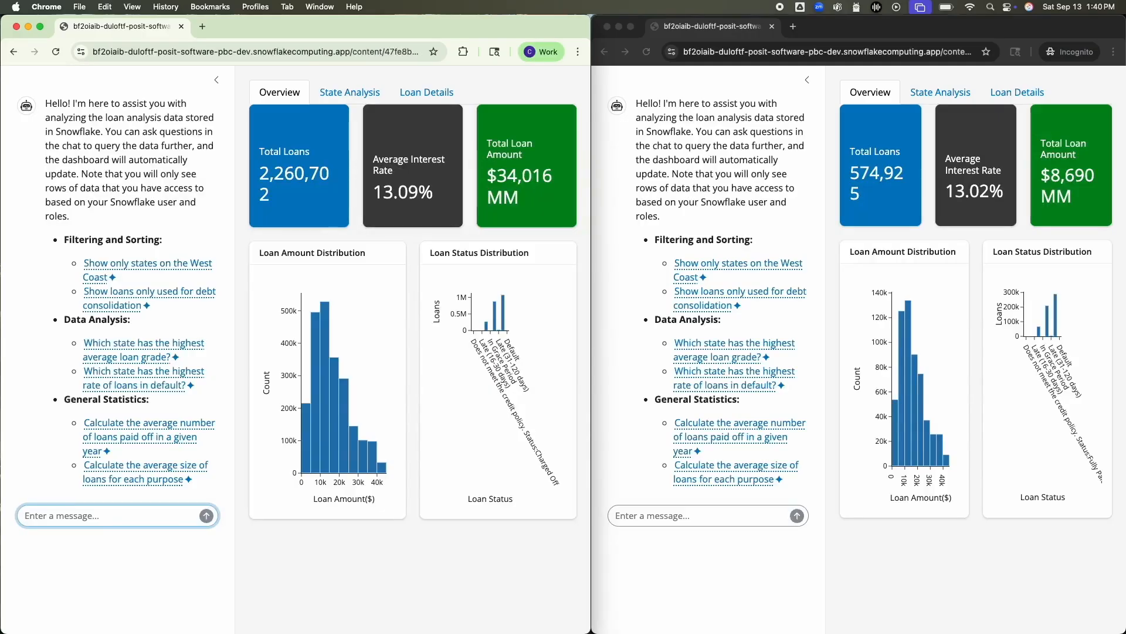
Step: Ask the dashboard chat 'what is the average employment length of loans originating in new york?'
{"action": "type", "text": "what is the average employment length of loans originating in new york?"}
Step: Get the first user's 5.96-year answer, then ask the same question as the masked second user
{"action": "key", "text": "Return"}
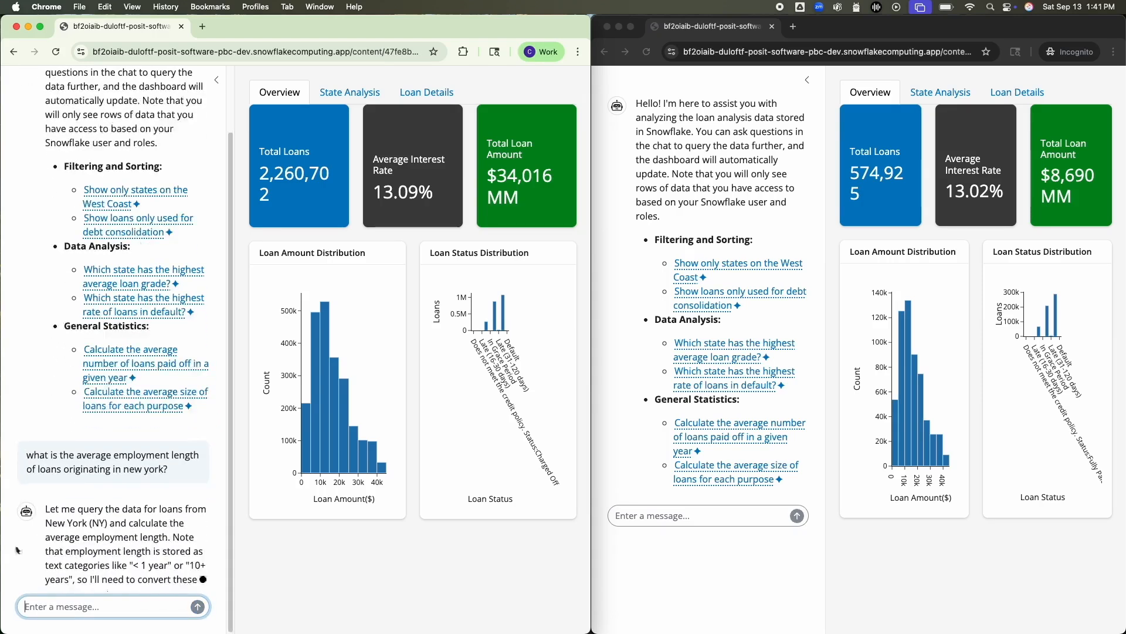
{"action": "left_click_drag", "start_coordinate": [170, 454], "coordinate": [6, 444]}
{"action": "key", "text": "super+c"}
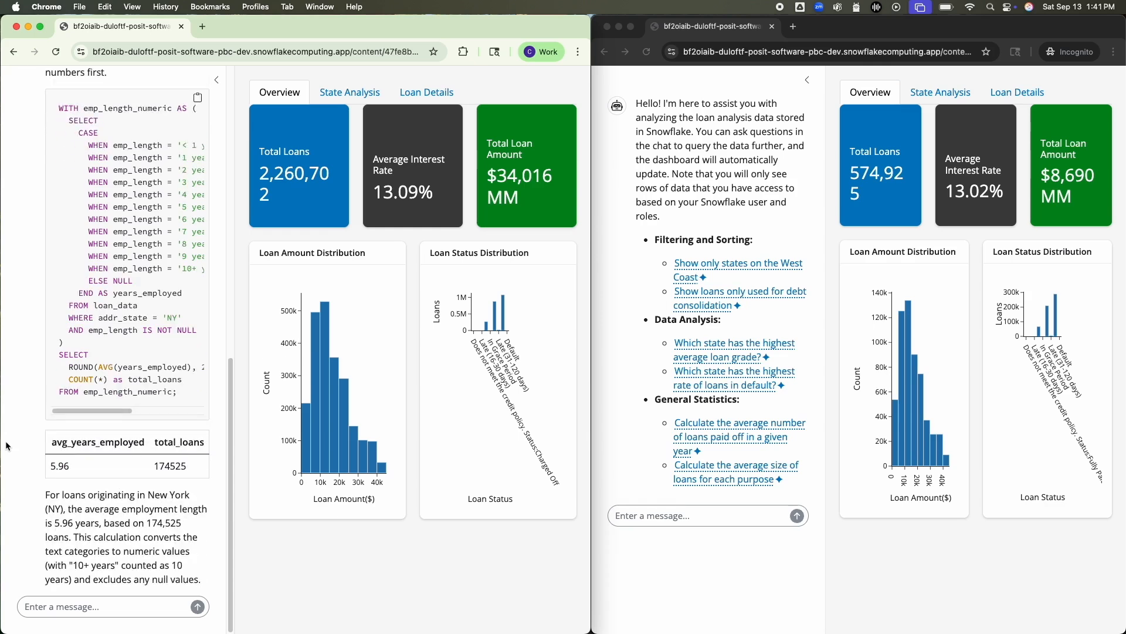
{"action": "left_click", "coordinate": [747, 528]}
{"action": "left_click", "coordinate": [744, 515]}
{"action": "key", "text": "super+v"}
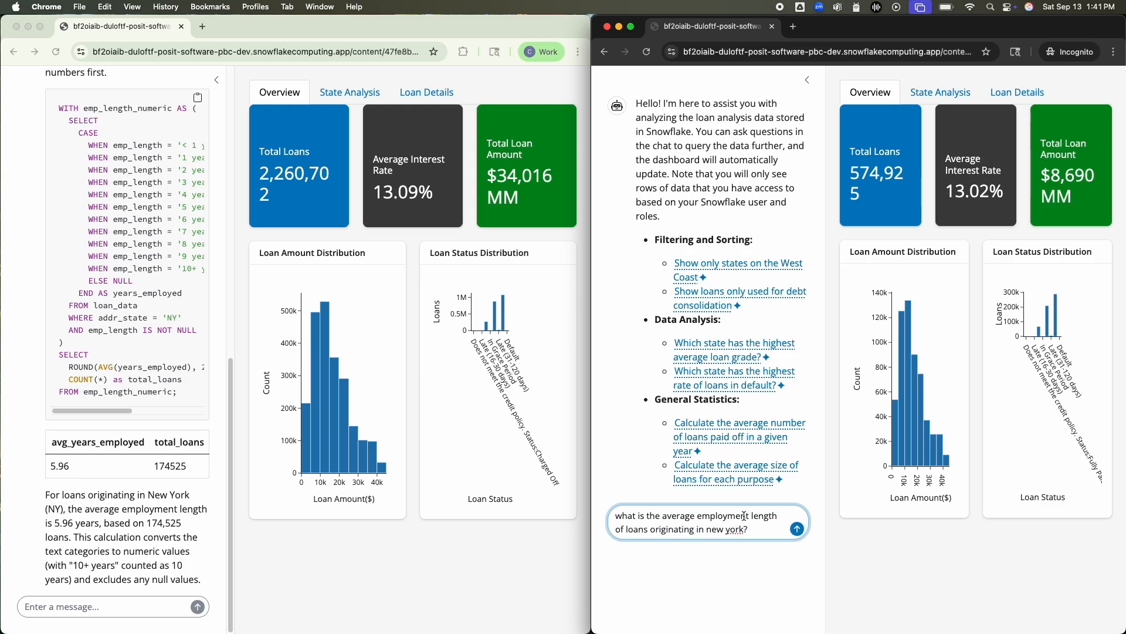
{"action": "key", "text": "Return"}
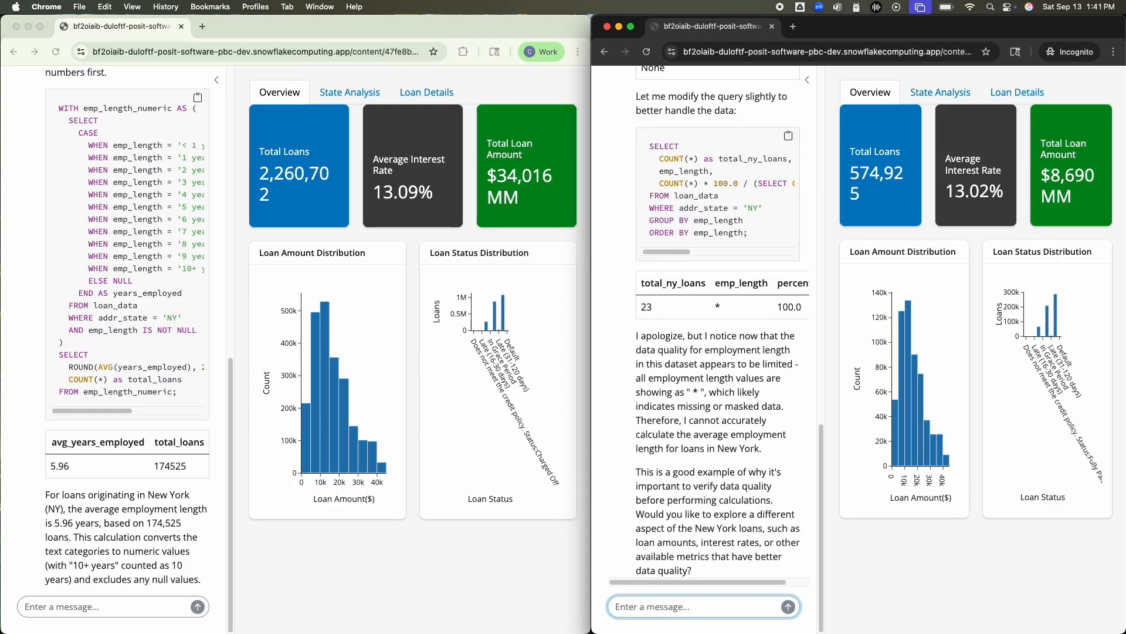
{"action": "left_click_drag", "start_coordinate": [638, 369], "coordinate": [803, 407]}
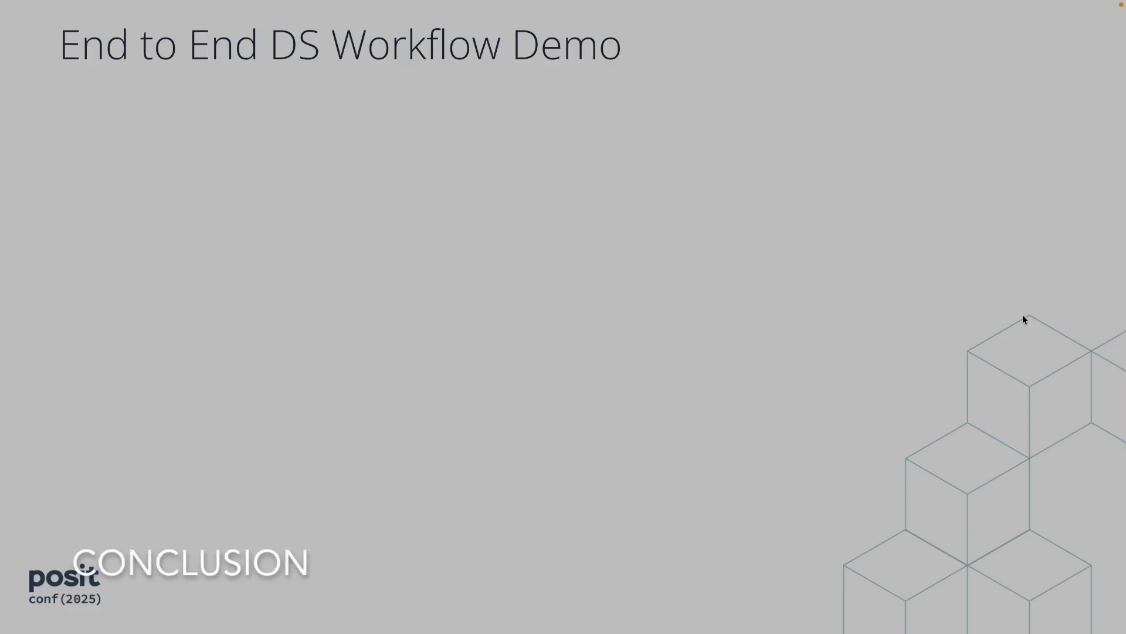
Step: Reveal the Snowflake Managed Credentials and Databot EDA report takeaways on the conclusion slide
{"action": "key", "text": "Right"}
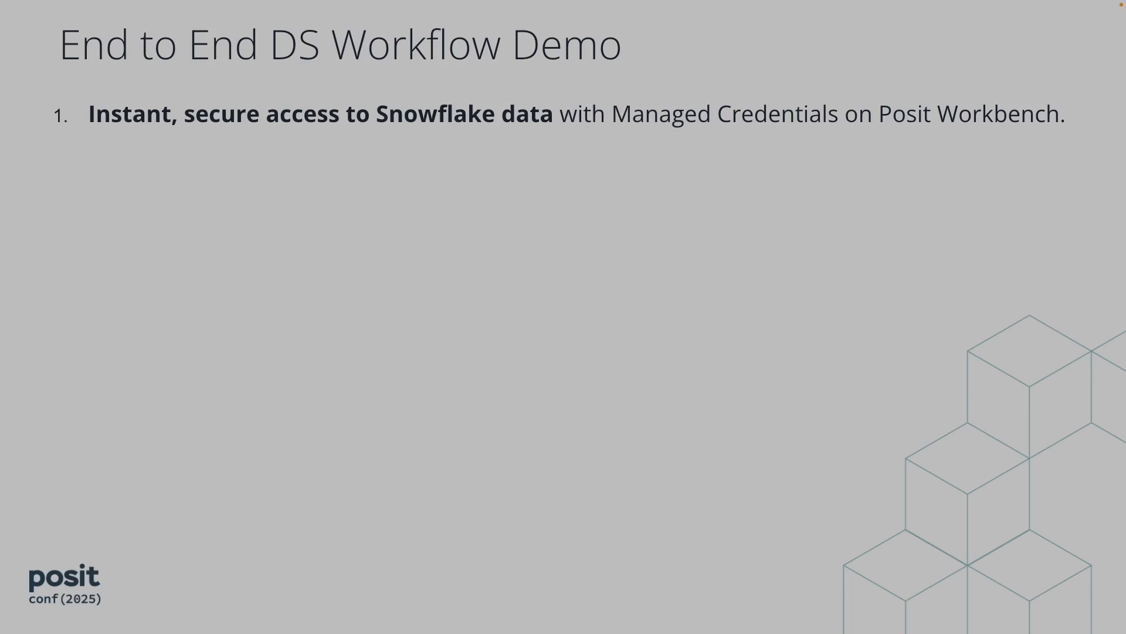
{"action": "key", "text": "Right"}
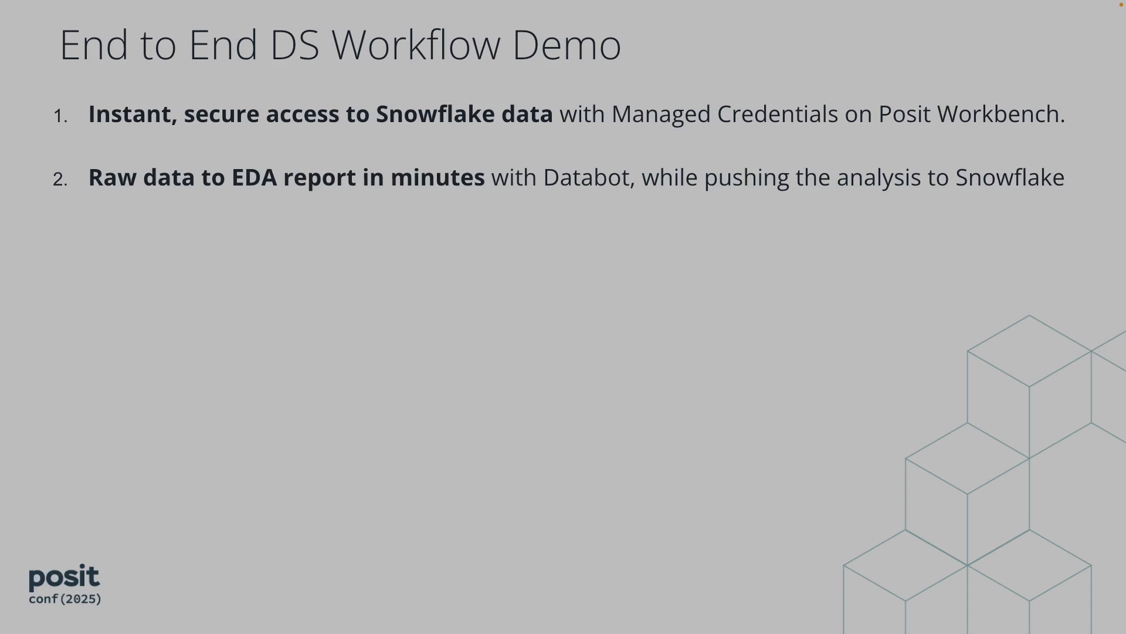